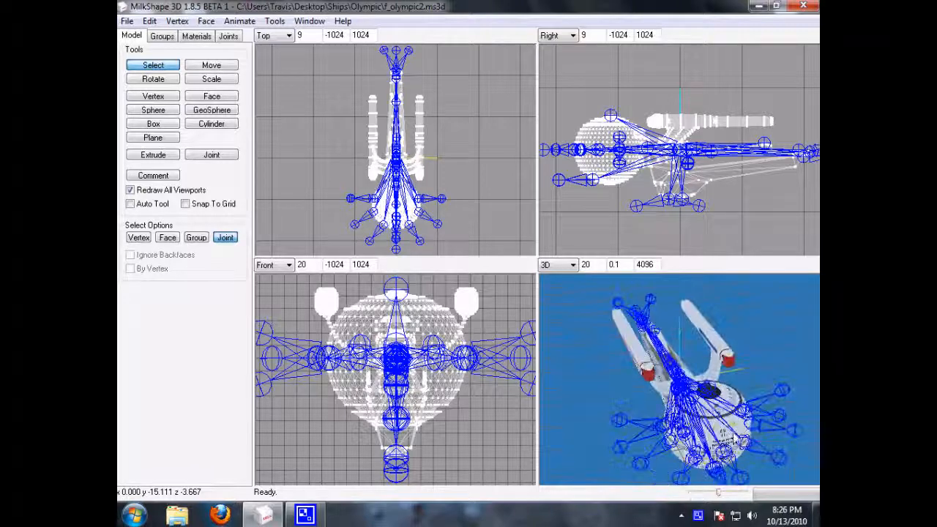
Examine the ship model from several angles and review its joint and group lists
left_click_drag(661, 412, 683, 424)
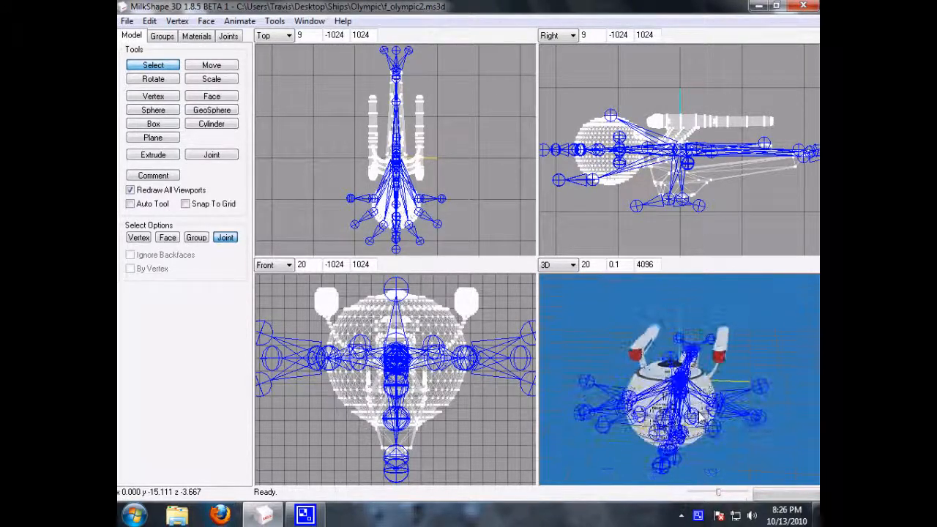
left_click_drag(674, 412, 600, 326)
left_click(227, 36)
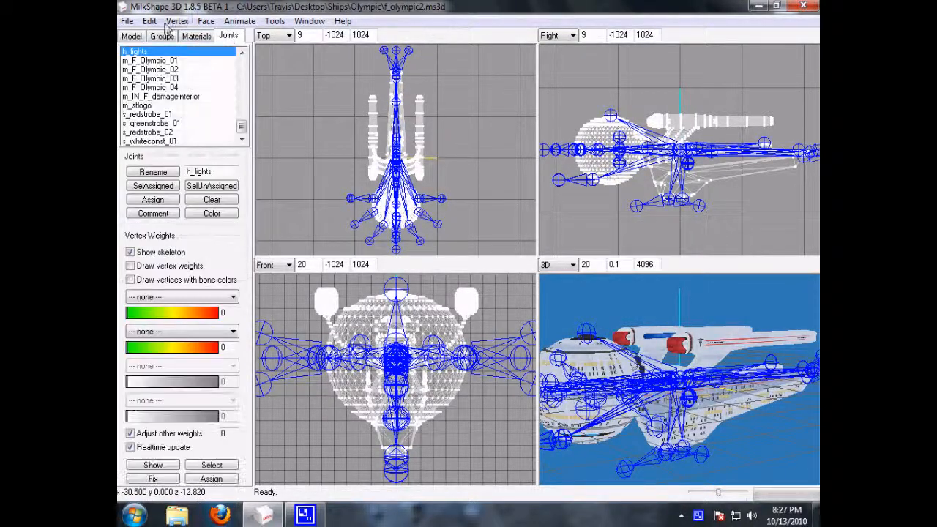
left_click_drag(730, 310, 654, 334)
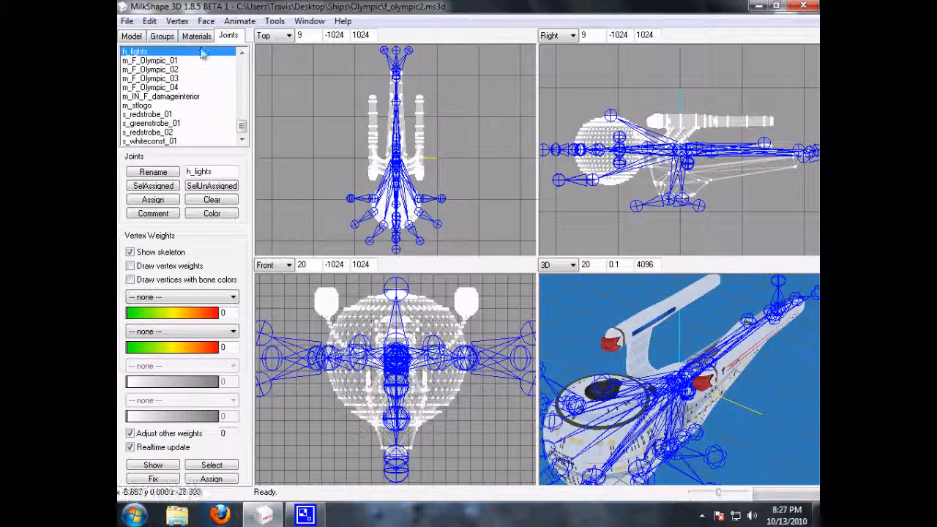
left_click(163, 37)
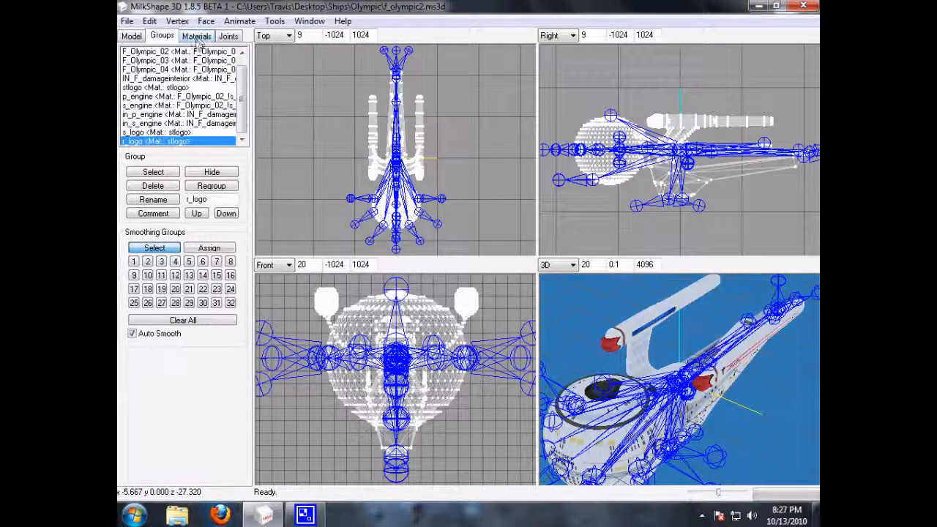
scroll(246, 100, "up", 1)
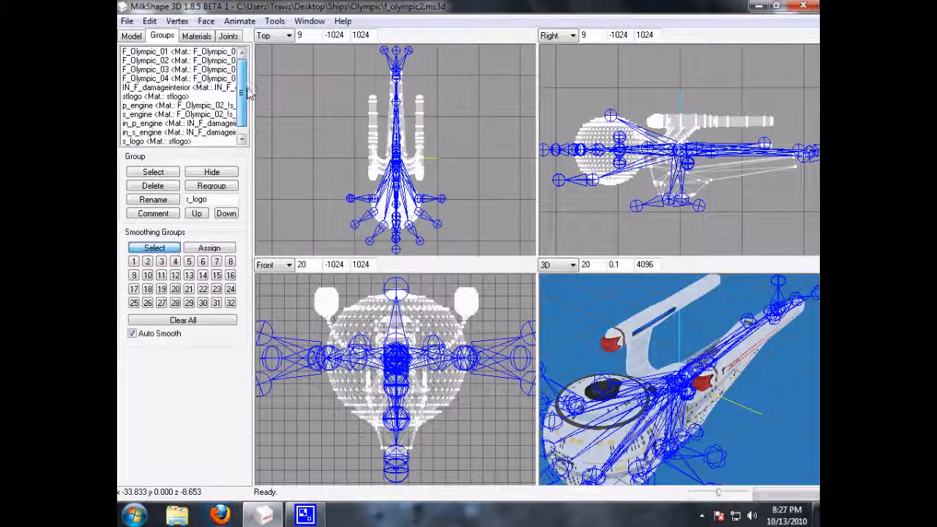
scroll(254, 119, "down", 1)
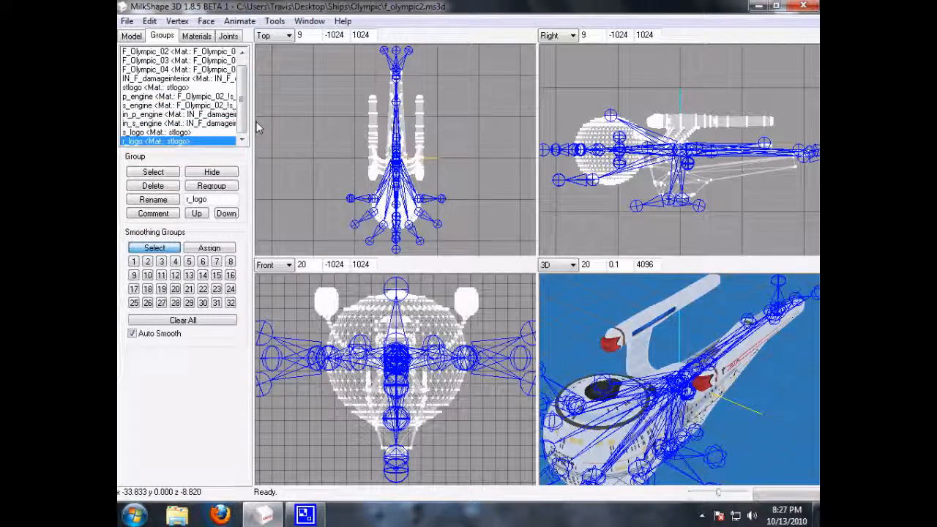
mouse_move(659, 370)
left_mouse_down()
mouse_move(563, 366)
mouse_move(663, 377)
mouse_move(644, 375)
left_mouse_up()
Turn off the skeleton display so only the ship's mesh is shown
left_click(228, 36)
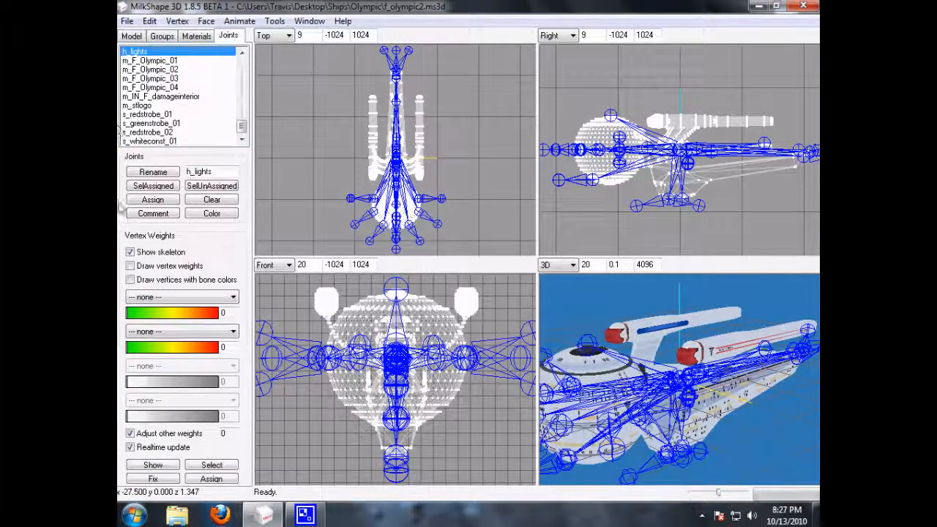
left_click(130, 253)
left_click_drag(745, 404, 716, 384)
Hide the p_engine group and the in_p_engine group of the ship
left_click(195, 36)
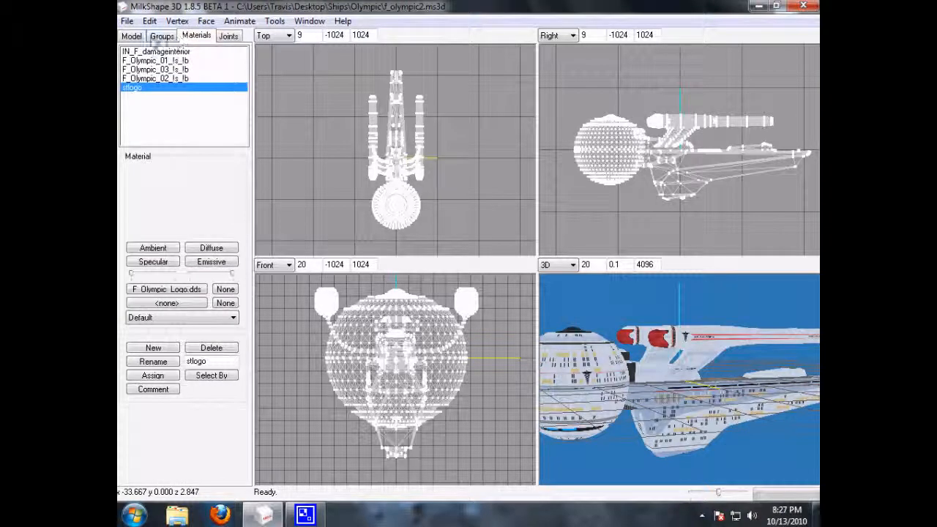
left_click(162, 36)
mouse_move(243, 95)
left_mouse_down()
mouse_move(243, 77)
mouse_move(243, 108)
left_mouse_up()
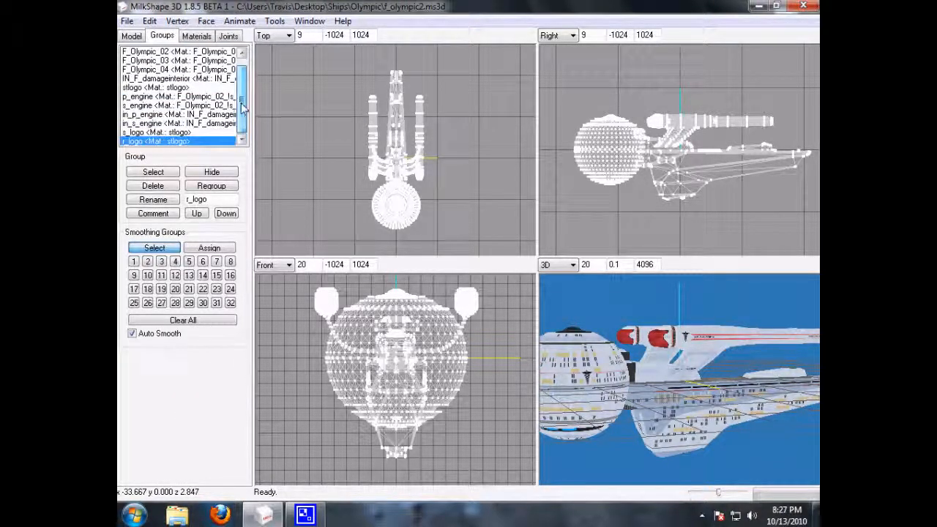
left_click(146, 88)
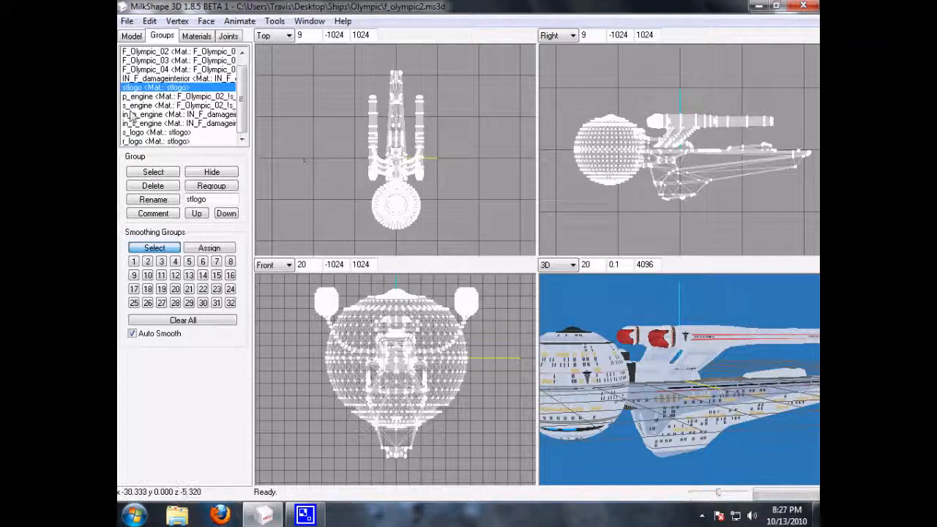
left_click(146, 96)
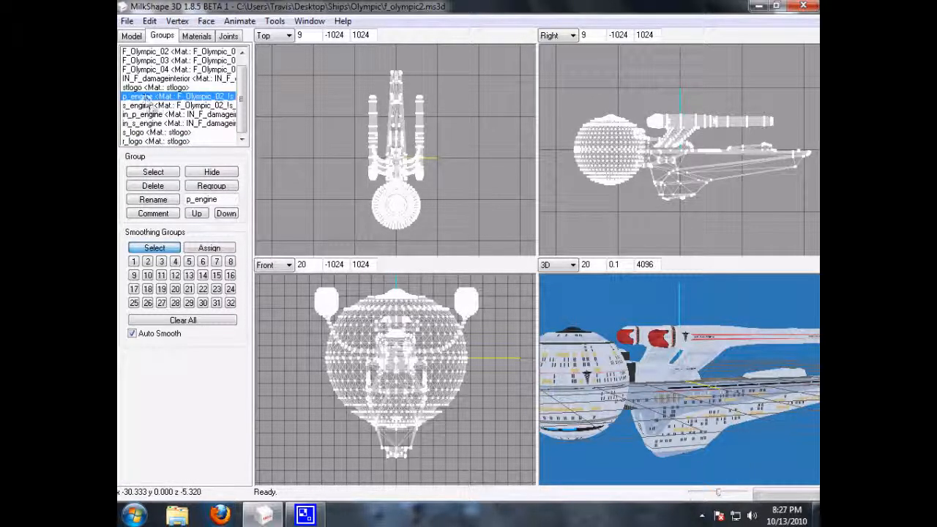
left_click(212, 174)
left_click(211, 174)
left_click(212, 173)
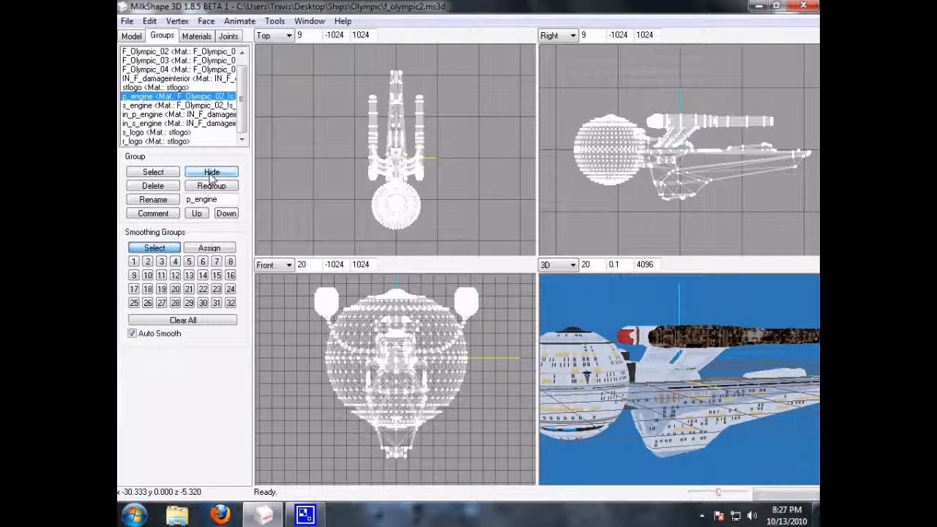
left_click(147, 115)
left_click_drag(765, 336, 688, 347)
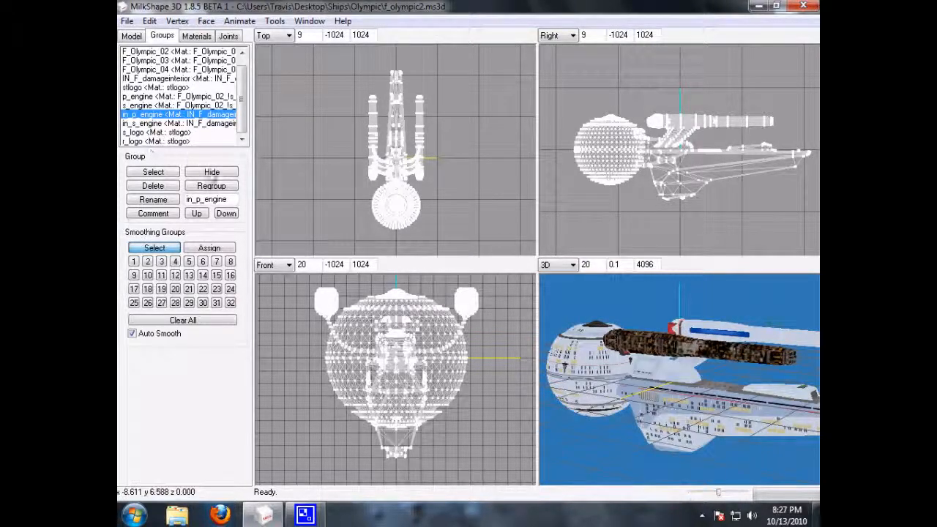
left_click(212, 173)
Examine the lettering around the hidden port engine in the 3D view
left_click_drag(724, 410, 703, 412)
scroll(672, 363, "up", 4)
left_click_drag(575, 346, 616, 354)
scroll(621, 354, "up", 3)
scroll(621, 355, "down", 2)
left_click_drag(708, 331, 704, 341, "ctrl")
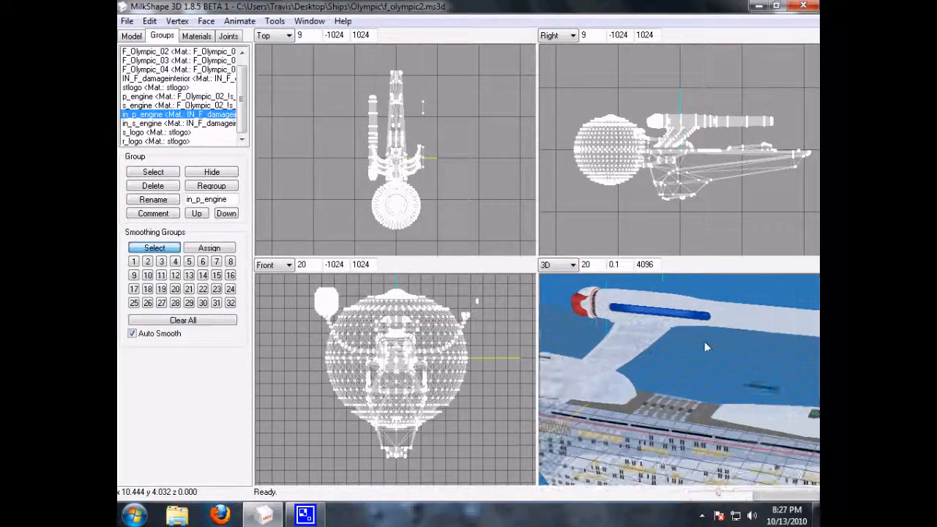
scroll(704, 341, "up", 3)
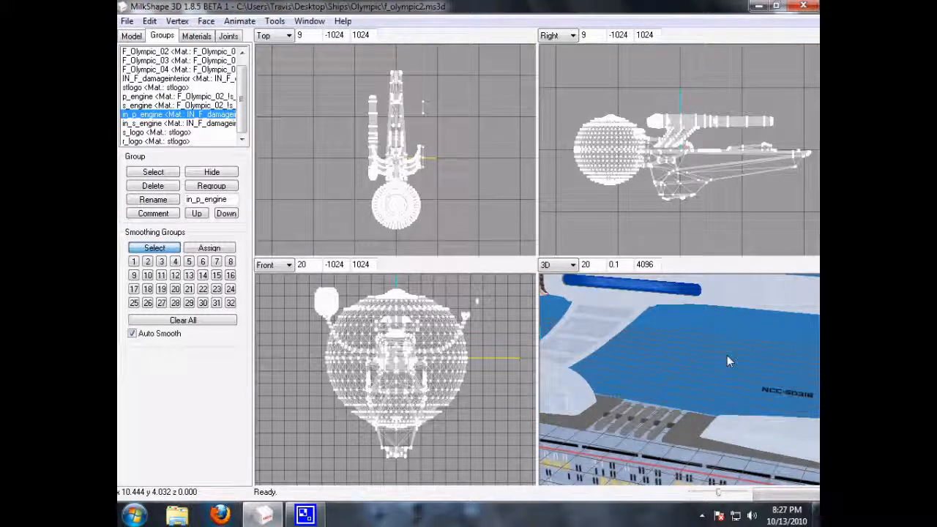
scroll(728, 354, "down", 4)
left_click_drag(623, 387, 639, 384)
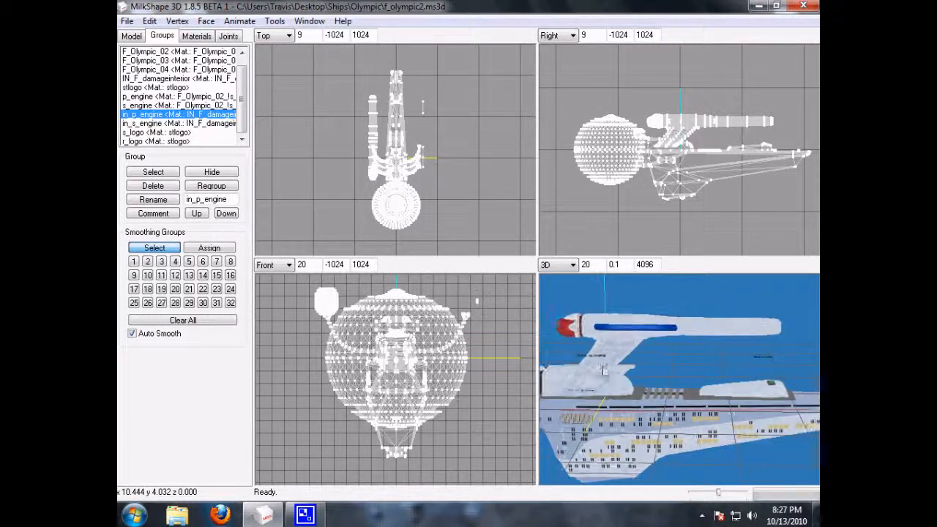
Identify the s_logo group's geometry in the viewports and rename the group as l_logo
left_click(151, 144)
left_click(150, 134)
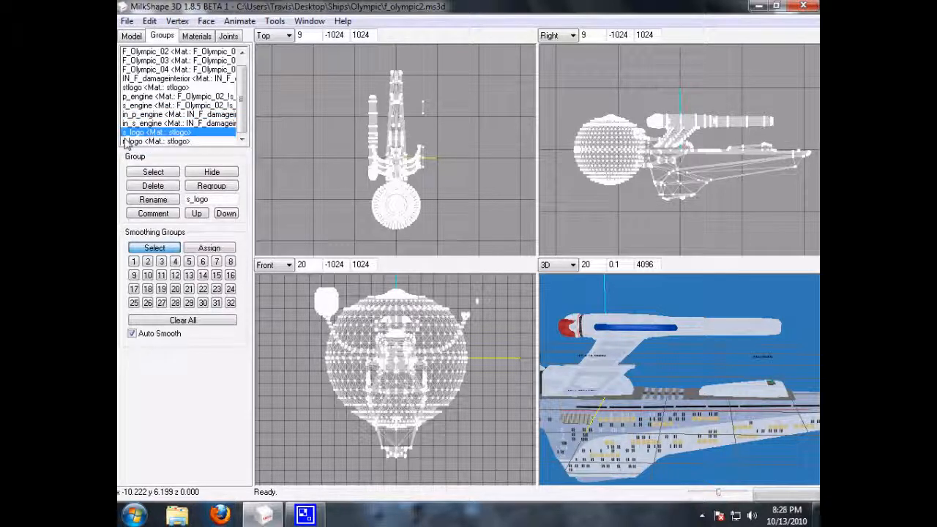
double_click(146, 135)
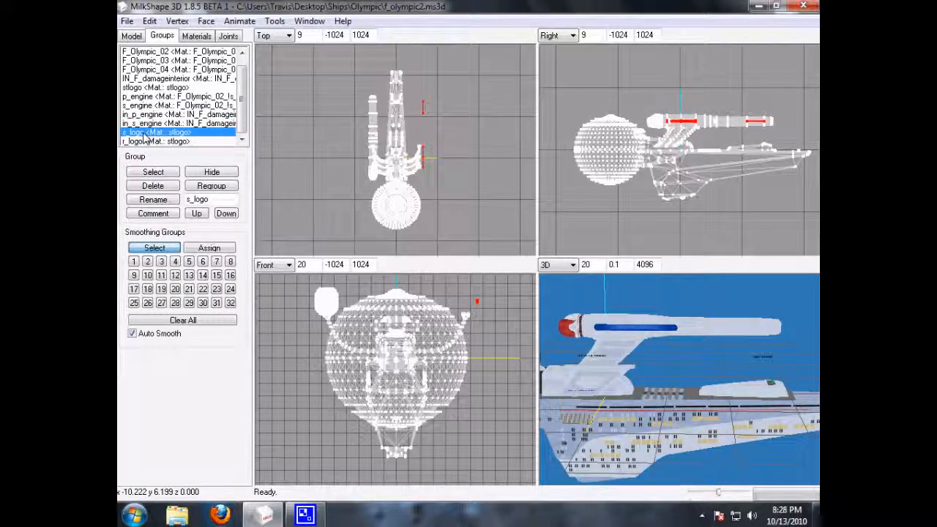
double_click(145, 135)
left_click(190, 199)
key("BackSpace")
type("l")
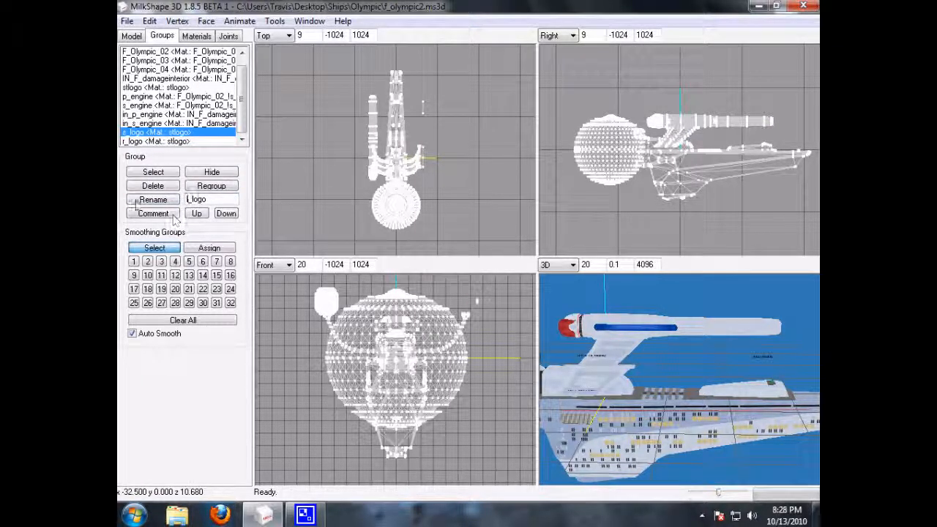
left_click(170, 200)
Highlight the l_logo group's geometry and hide that group
double_click(134, 135)
left_click_drag(635, 377, 620, 368)
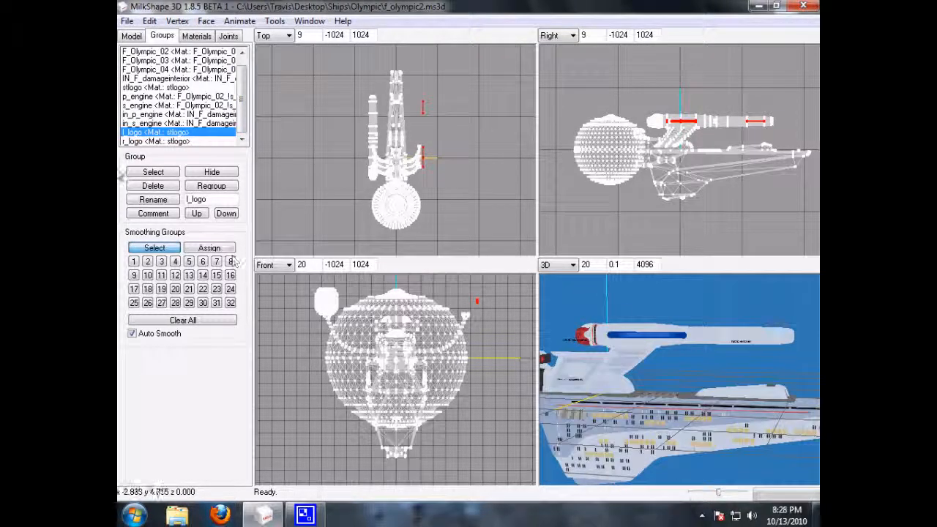
left_click(211, 173)
mouse_move(669, 350)
left_mouse_down()
mouse_move(641, 358)
mouse_move(680, 355)
left_mouse_up()
Show the hidden port engine and l_logo groups again, and go over the engine group names
left_click(143, 106)
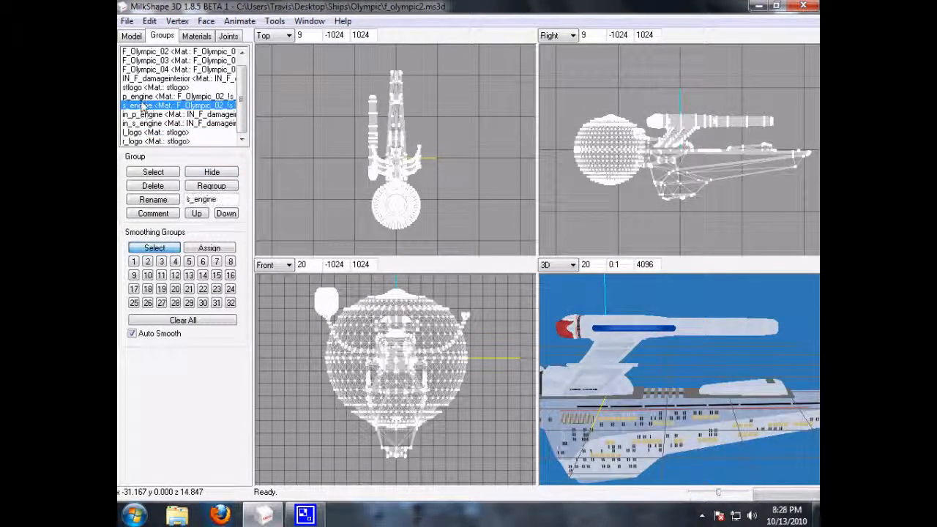
key("Up")
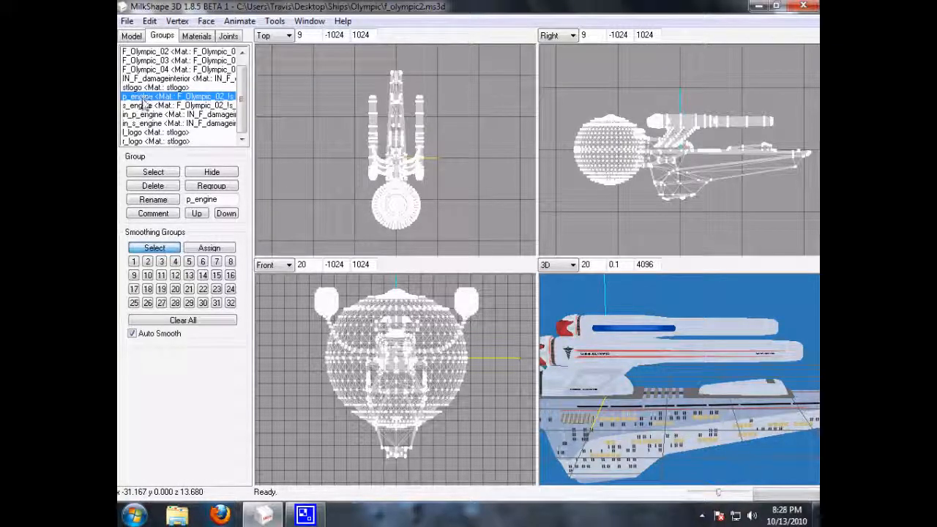
left_click(150, 114)
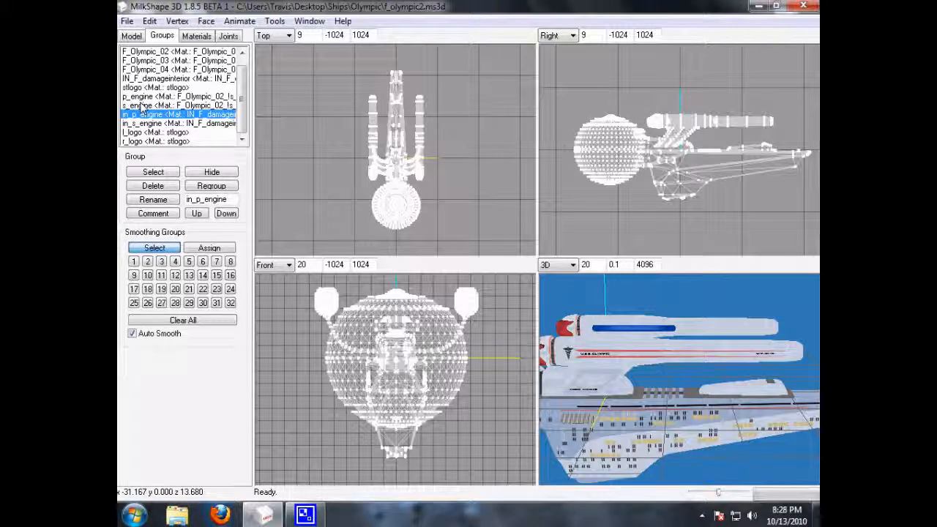
left_click(132, 107)
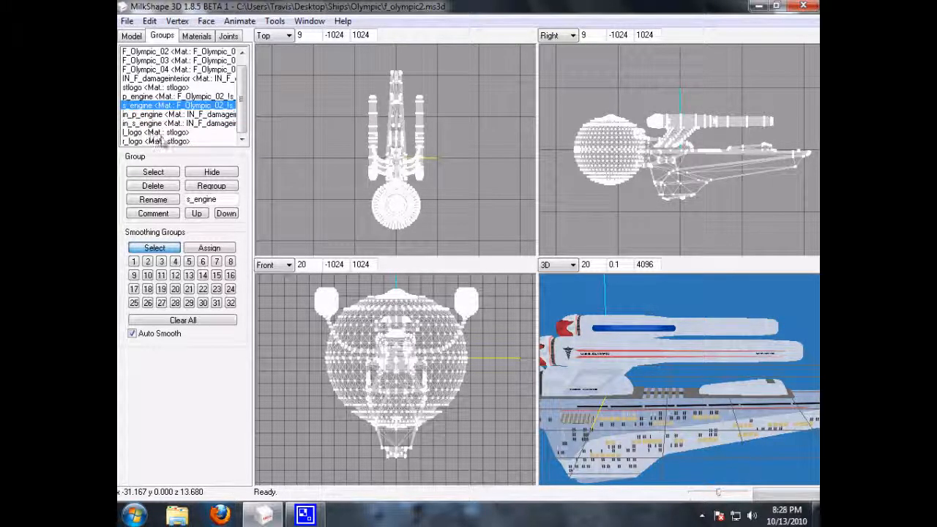
left_click(139, 133)
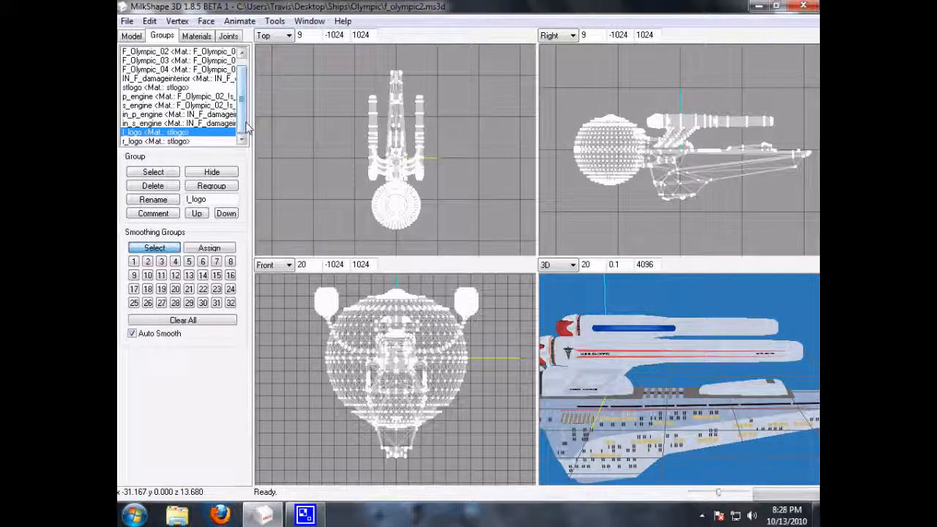
Highlight the l_logo group and compare its placement with the r_logo group
double_click(133, 132)
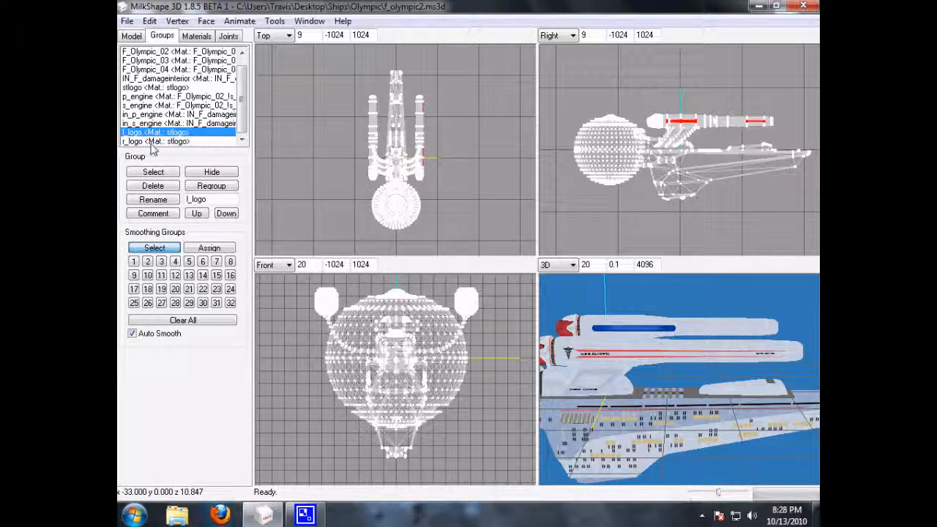
left_click(148, 142)
left_click(149, 134)
left_click(149, 142)
double_click(153, 133)
Select the stlogo group's geometry and examine its markings on the hull and engine pylons
double_click(144, 88)
left_click_drag(579, 362, 628, 399)
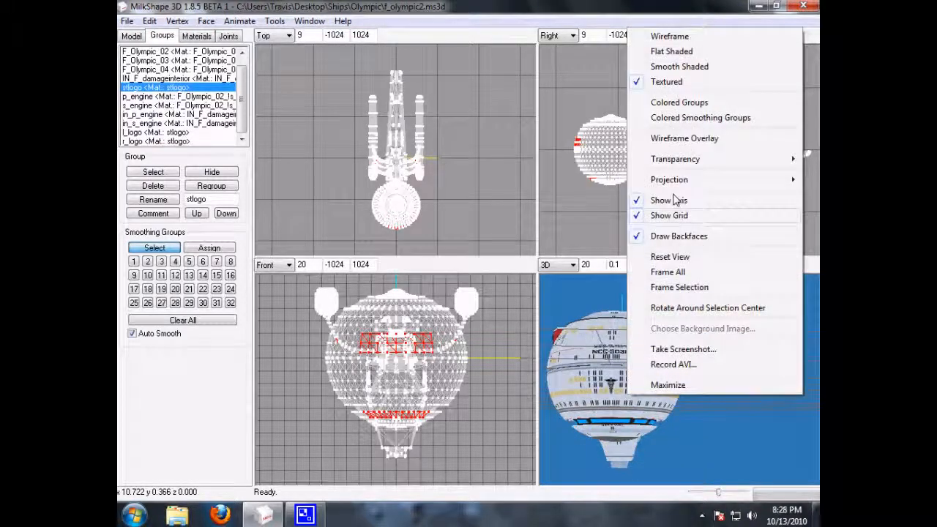
left_click(563, 472)
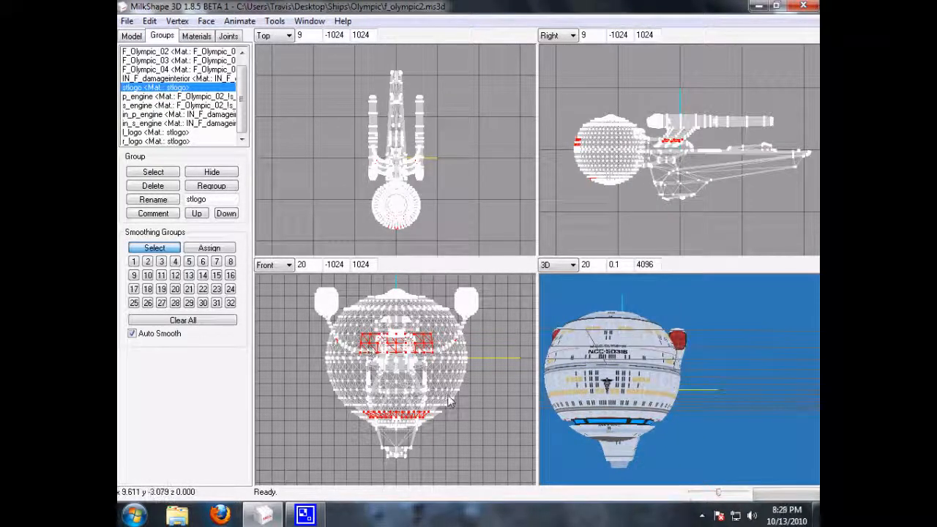
left_click_drag(778, 355, 648, 356)
left_click_drag(591, 366, 695, 369)
scroll(607, 370, "up", 4)
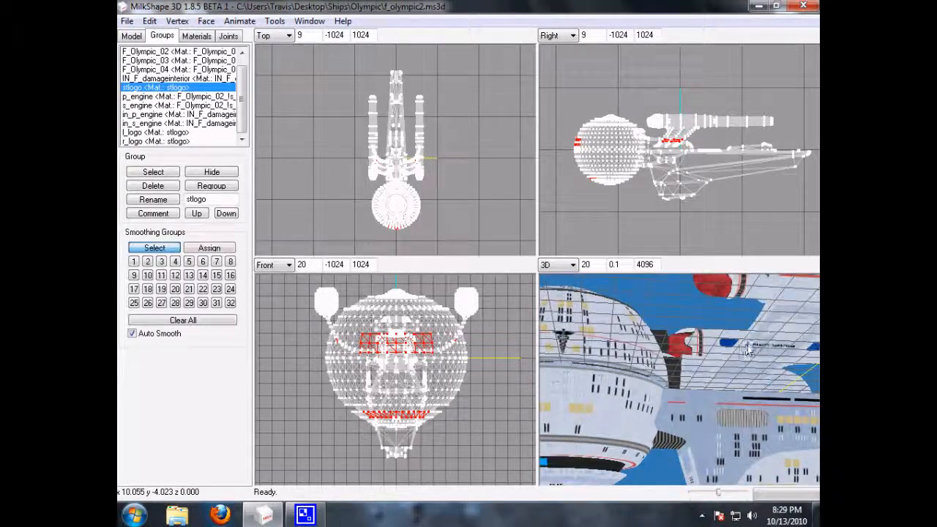
left_click_drag(744, 341, 693, 430)
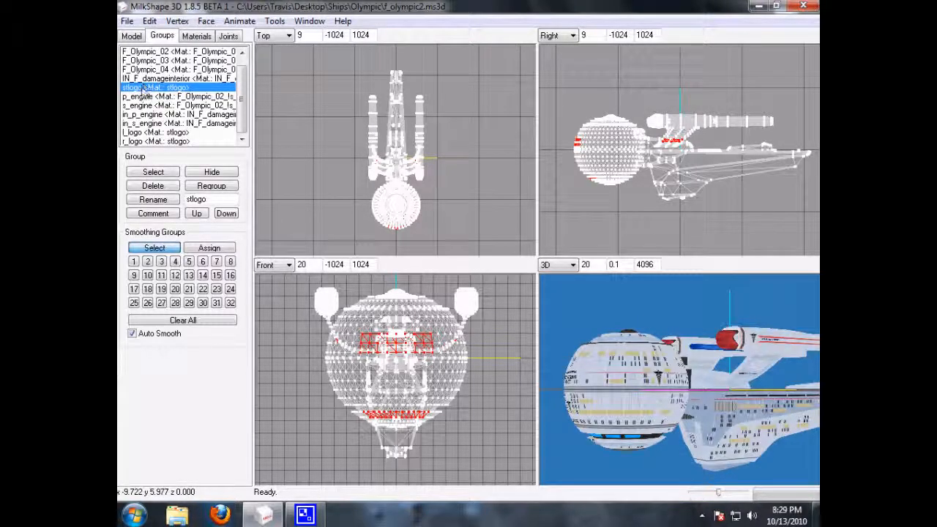
Add the l_logo and r_logo groups to the selection to check their locations, and deselect everything
left_click(161, 134)
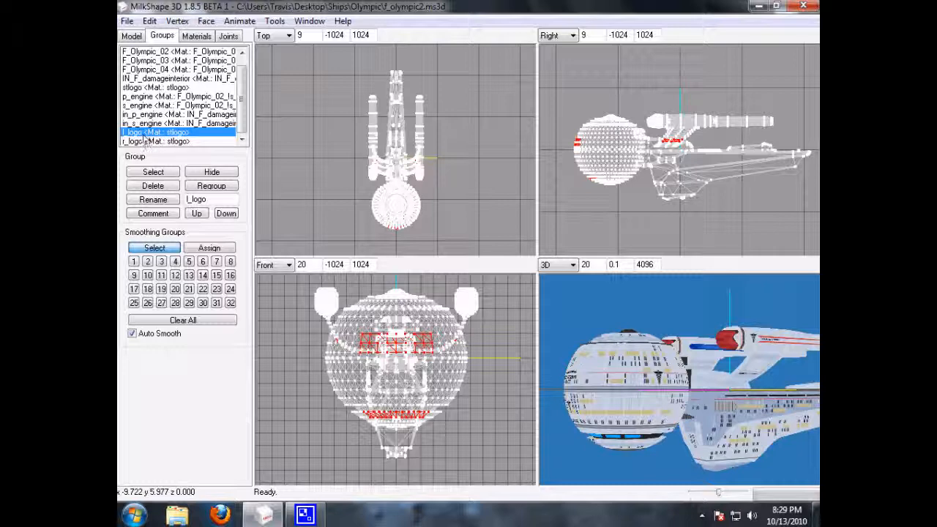
left_click(143, 141)
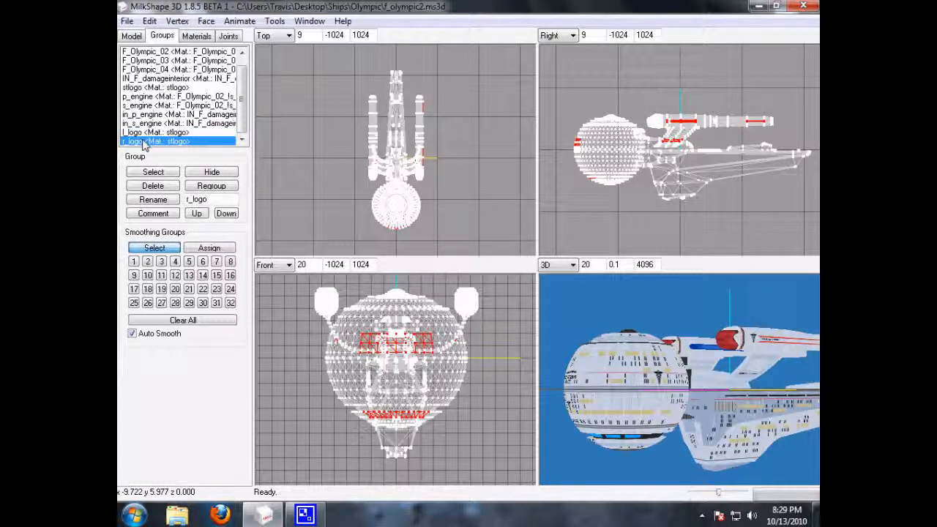
left_click_drag(635, 376, 708, 407)
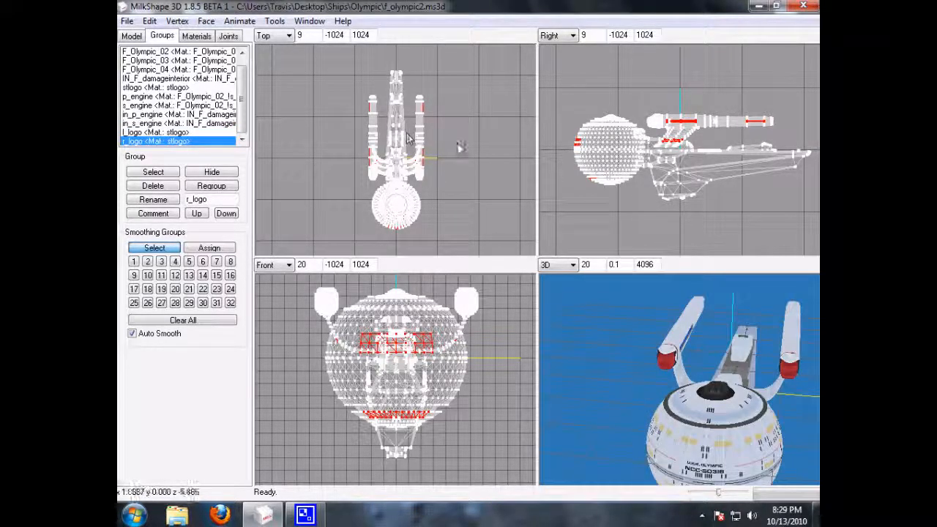
left_click(516, 173)
Examine the U.S.S. Olympic lettering on the side of the engine up close
left_click_drag(745, 443, 655, 398)
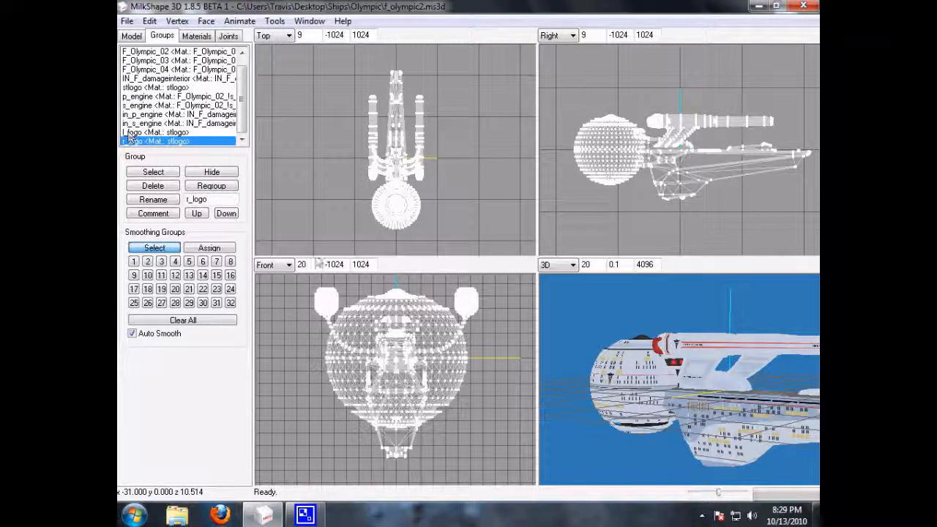
mouse_move(721, 384)
left_mouse_down()
mouse_move(747, 379)
mouse_move(743, 369)
mouse_move(732, 374)
left_mouse_up()
scroll(674, 379, "up", 5)
left_click_drag(577, 357, 598, 372, "ctrl")
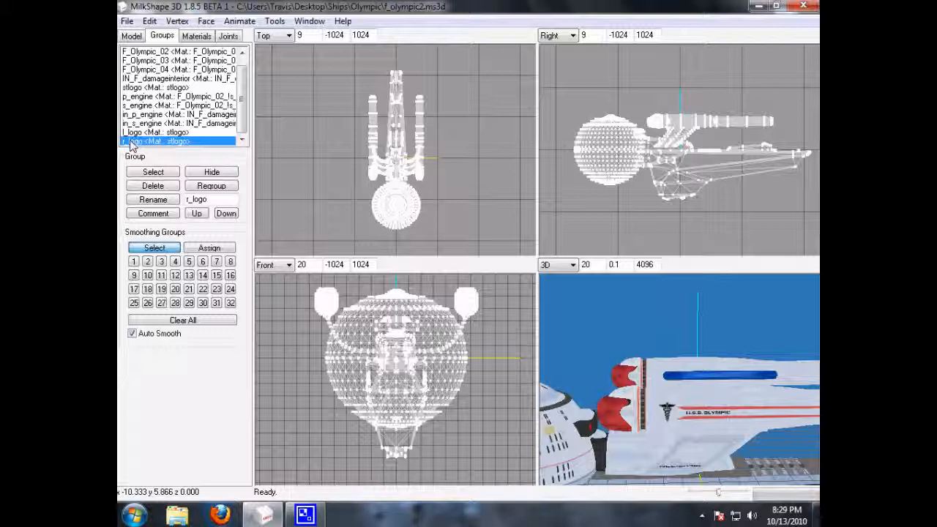
Hide the p_engine, in_p_engine and l_logo groups so that one complete engine is removed from the displayed ship
left_click_drag(669, 364, 661, 418)
scroll(677, 358, "up", 3)
scroll(671, 363, "down", 1)
left_click(229, 36)
left_click_drag(688, 422, 694, 423)
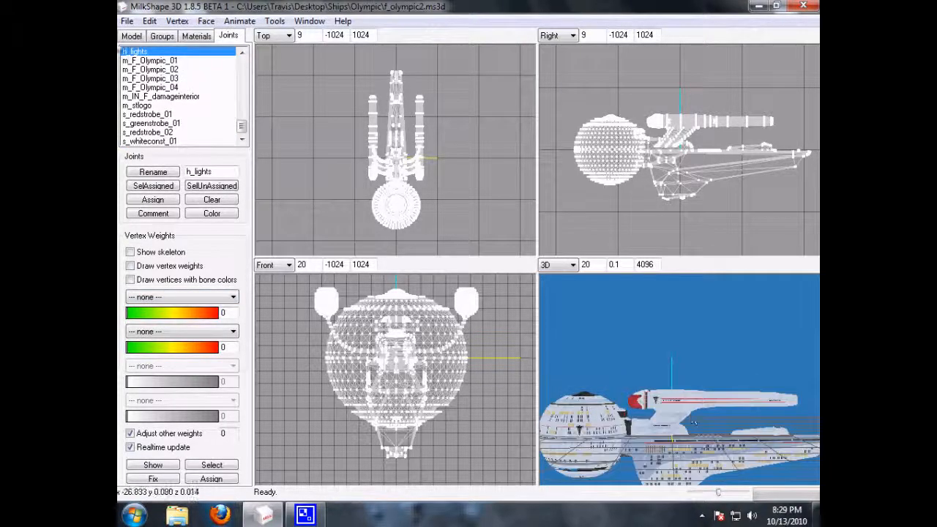
left_click(162, 36)
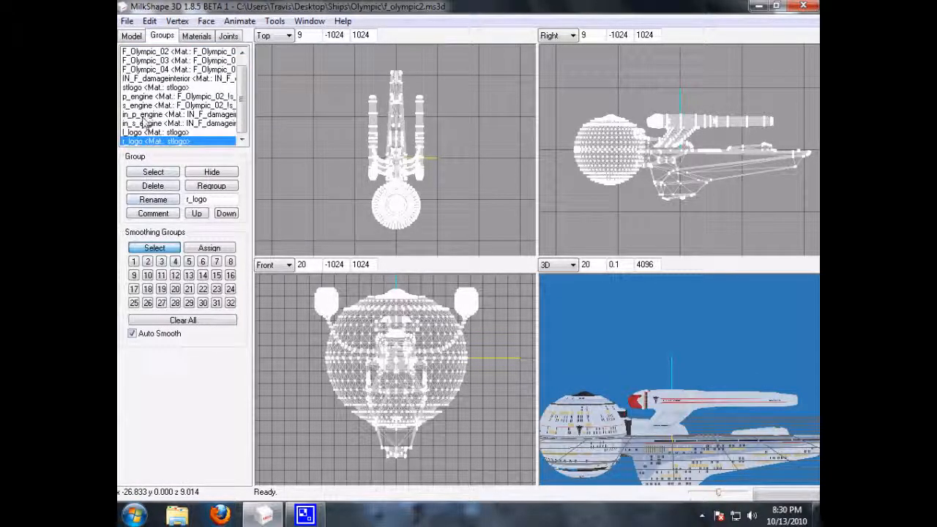
left_click(148, 96)
left_click(212, 171)
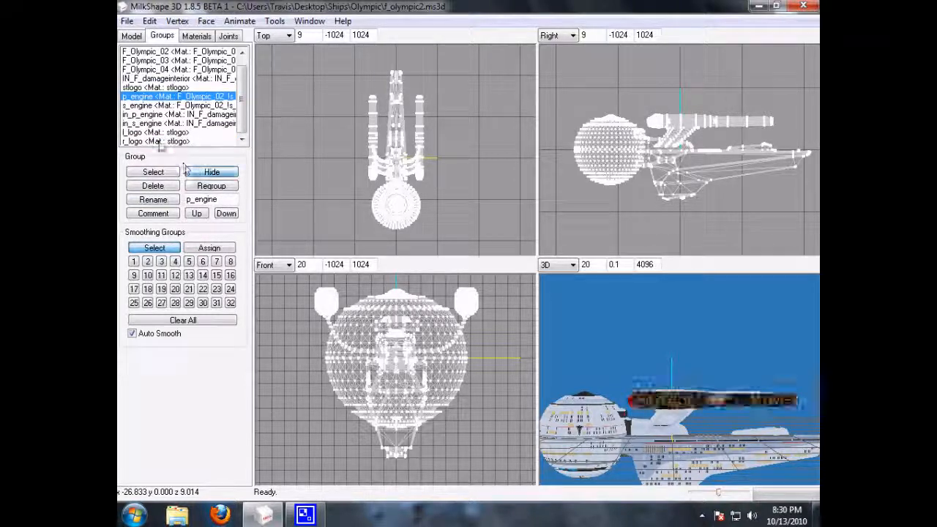
left_click(142, 114)
left_click(212, 172)
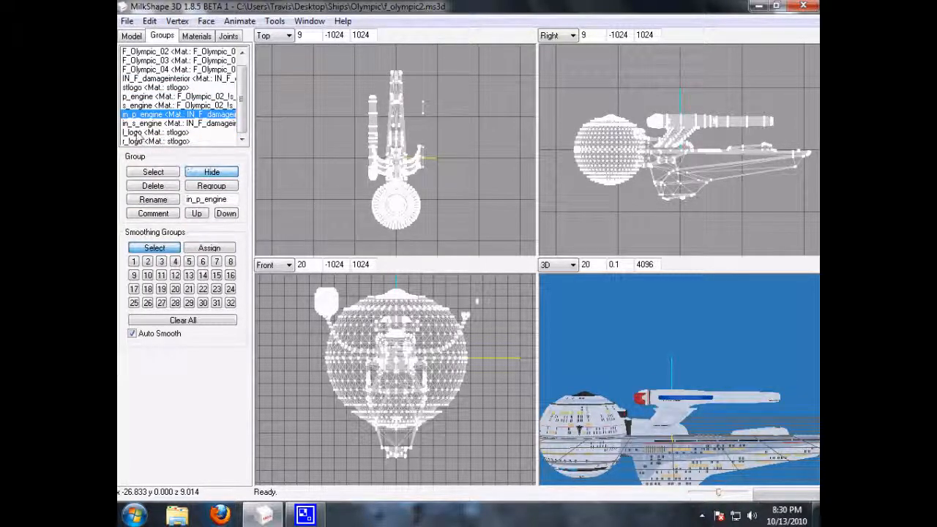
left_click(142, 132)
left_click(212, 171)
Hide the s_engine, in_s_engine and r_logo groups on the opposite side, and unhide all the groups
left_click_drag(658, 368, 573, 377)
left_click(143, 105)
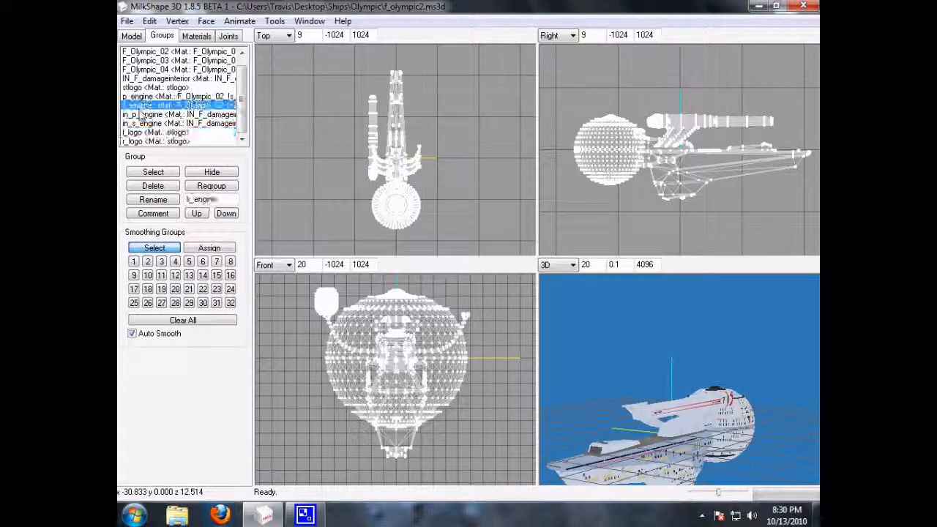
left_click(203, 173)
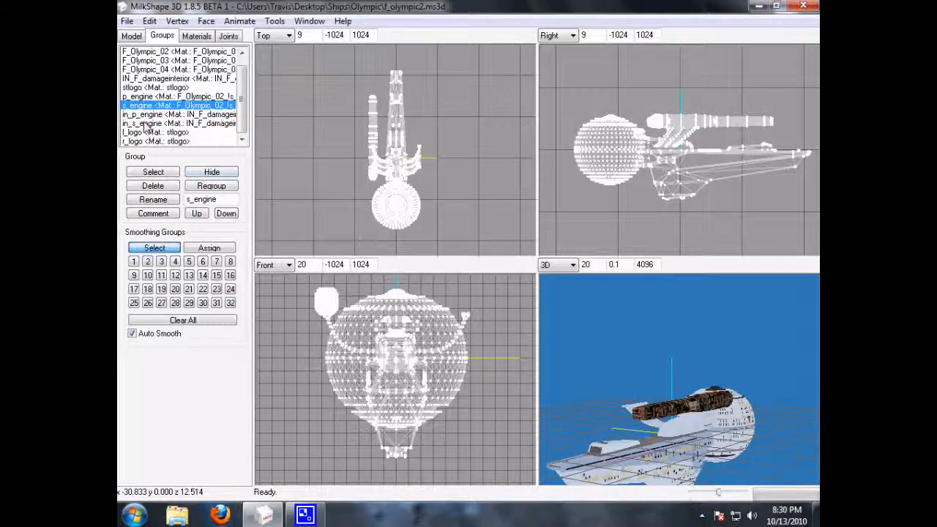
left_click(143, 123)
left_click(211, 171)
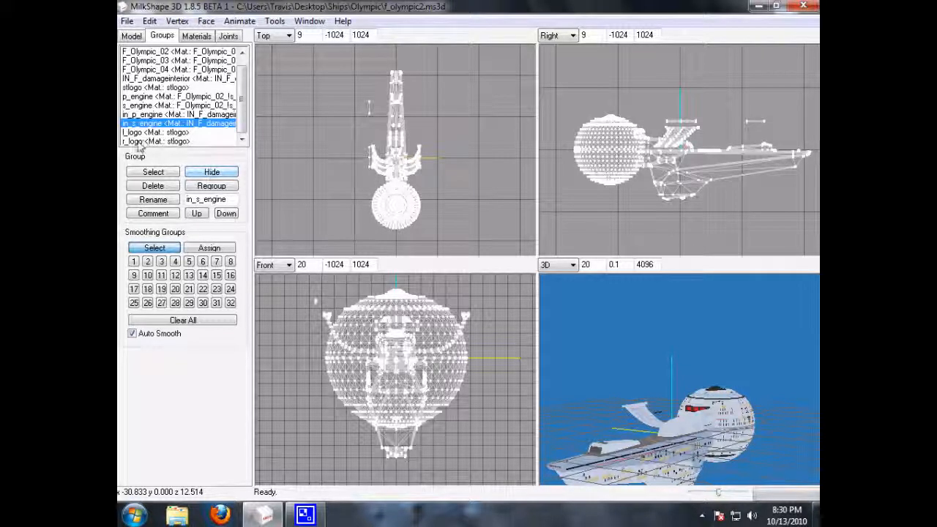
left_click(142, 140)
left_click(210, 173)
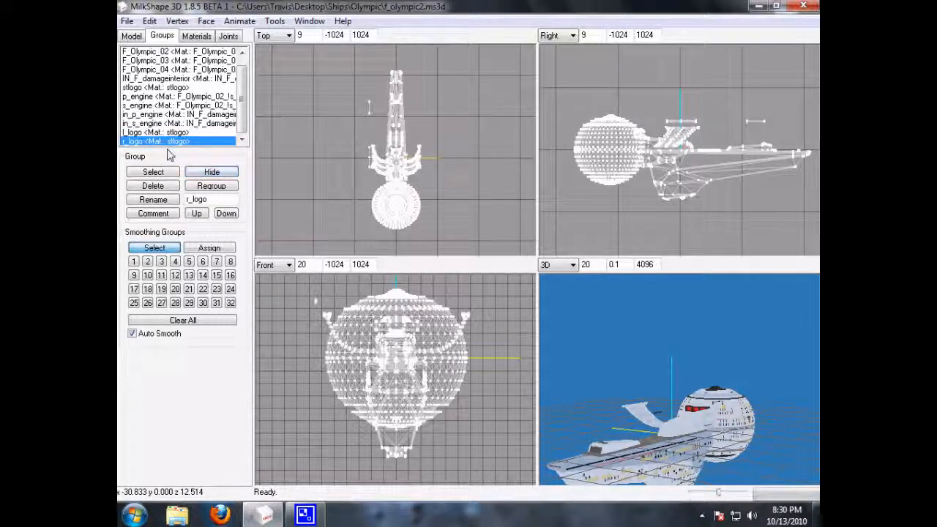
key("ctrl+shift+h")
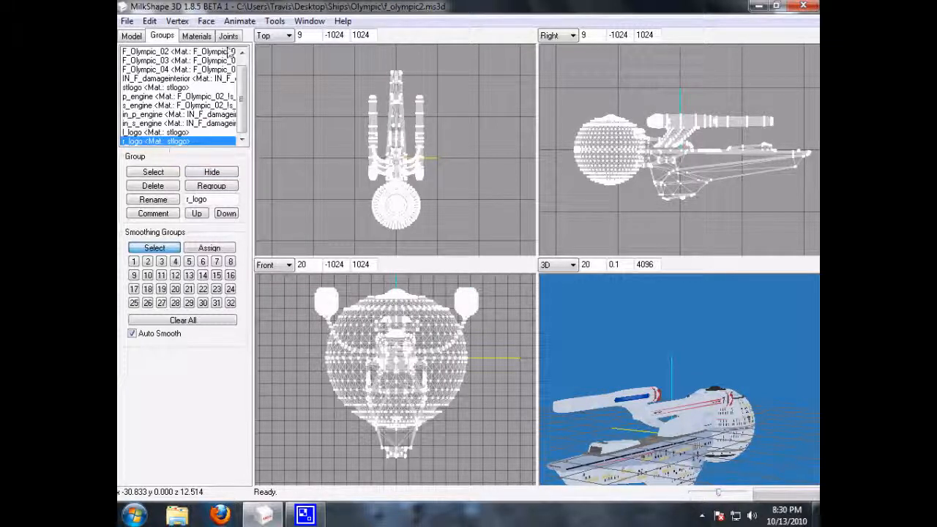
Review the start of the joint list, highlighting the h_geometry and h_hull0 joints
left_click(228, 36)
left_click_drag(243, 134, 249, 66)
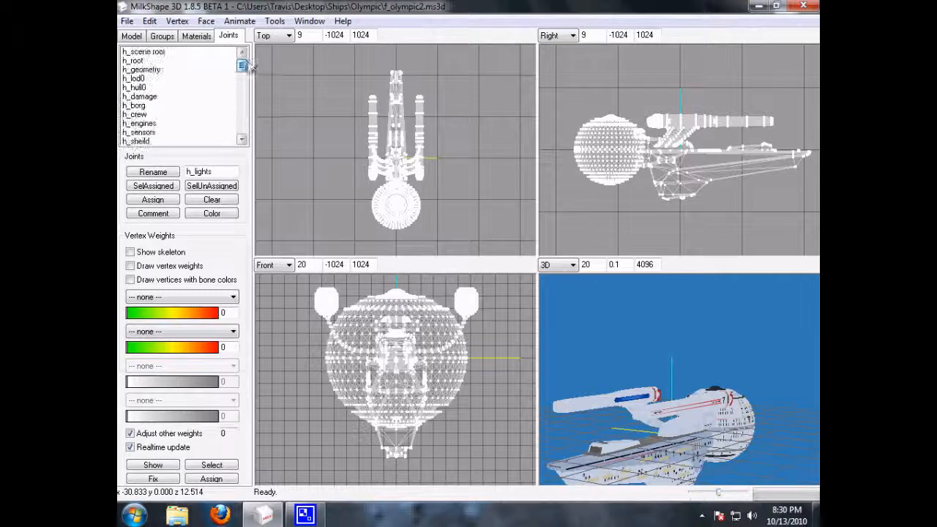
left_click(142, 70)
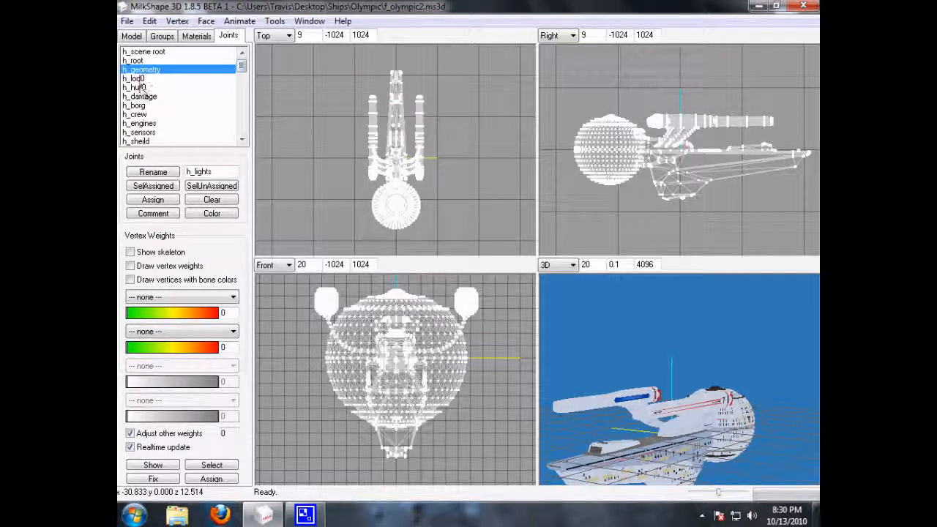
left_click(139, 87)
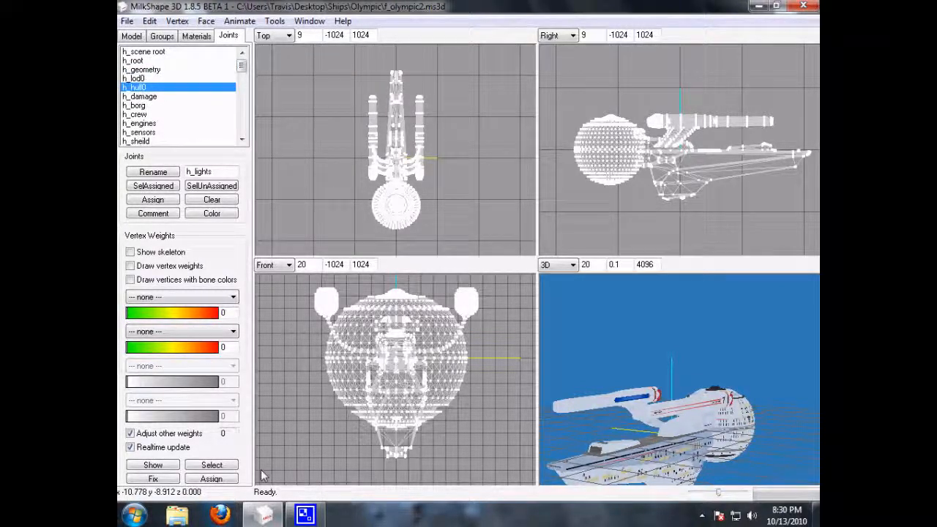
Switch to Legacy Mod Development Tools and read the help diagram of the hardpoint joint structure
left_click(267, 515)
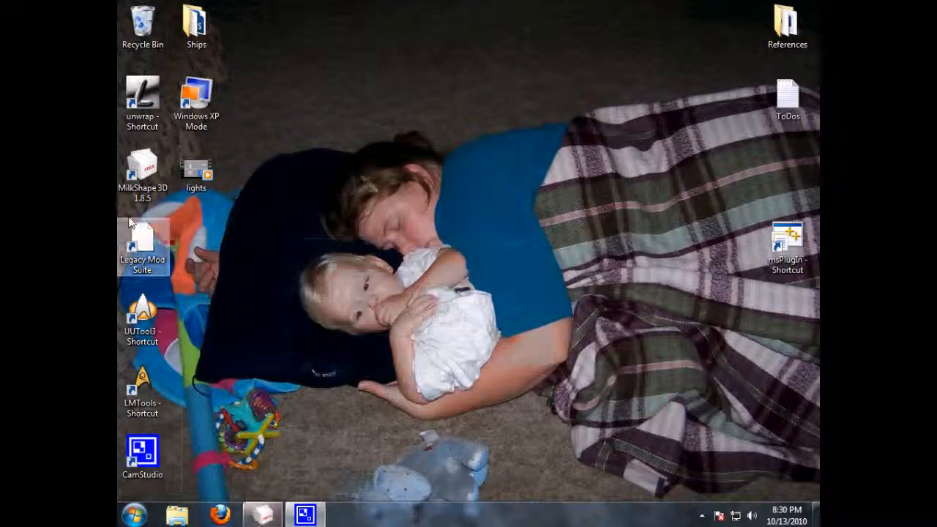
double_click(144, 379)
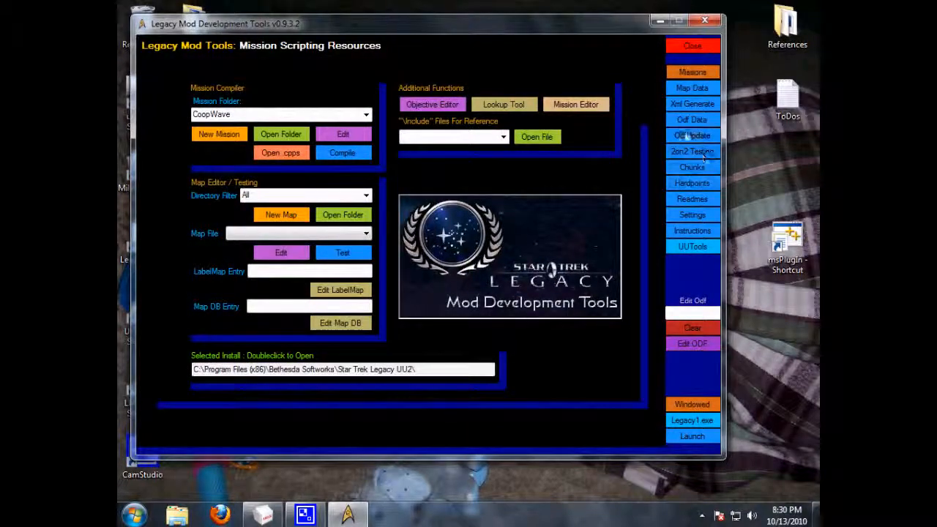
left_click(689, 136)
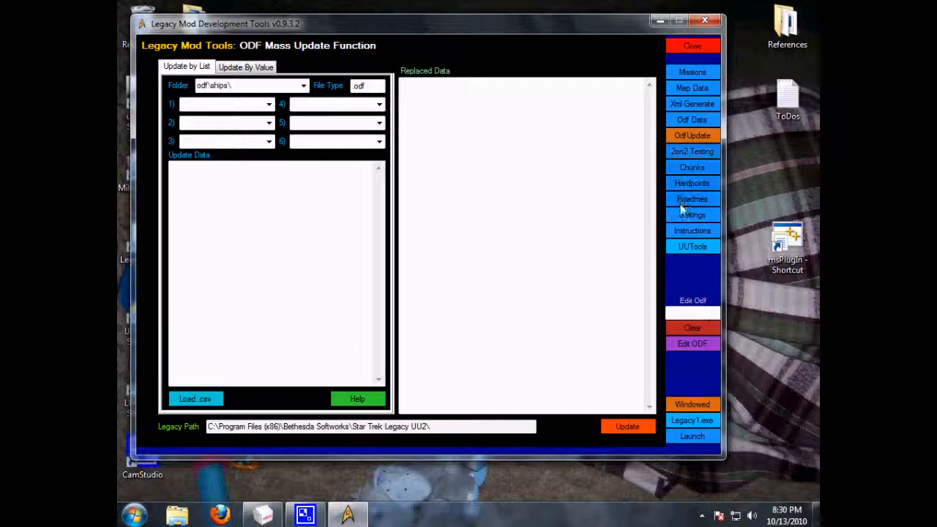
left_click(682, 184)
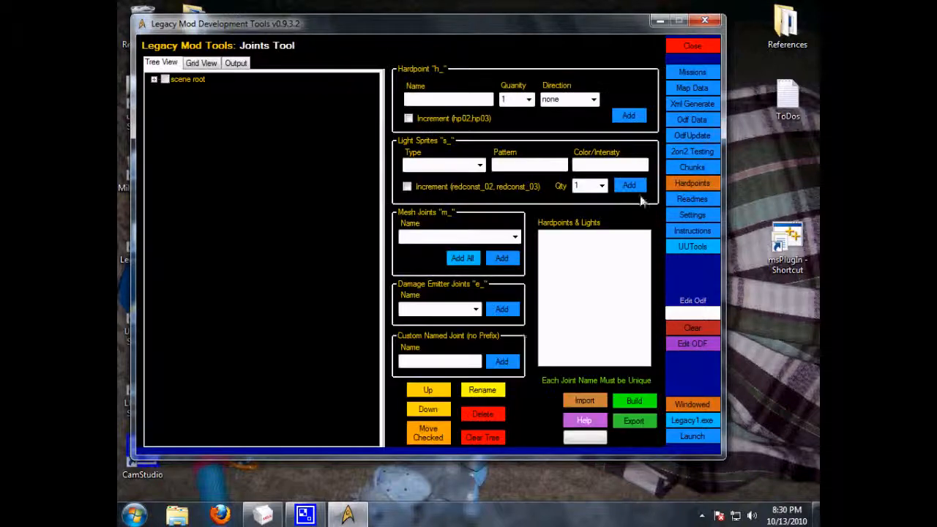
left_click(583, 421)
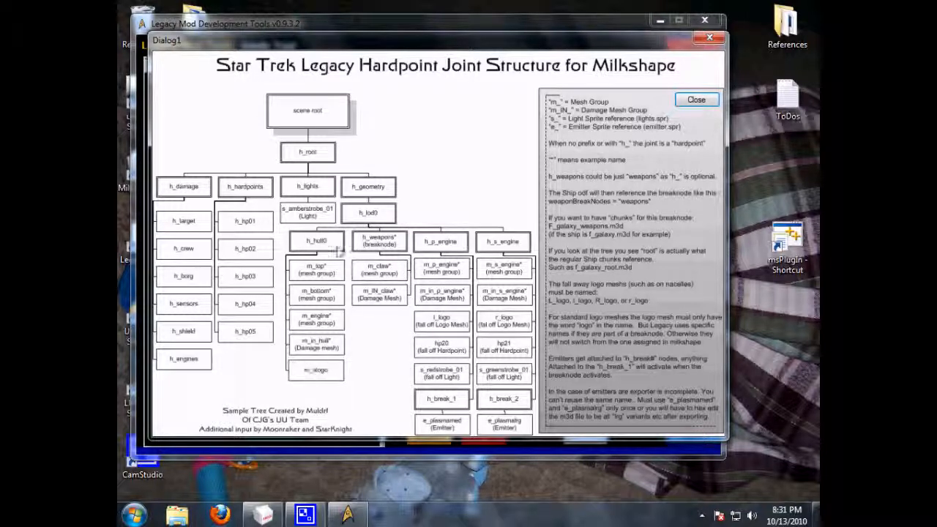
Return to MilkShape 3D and go through the hull groups from F_Olympic_01 to F_Olympic_04, IN_F_damageinterior and stlogo
left_click(262, 515)
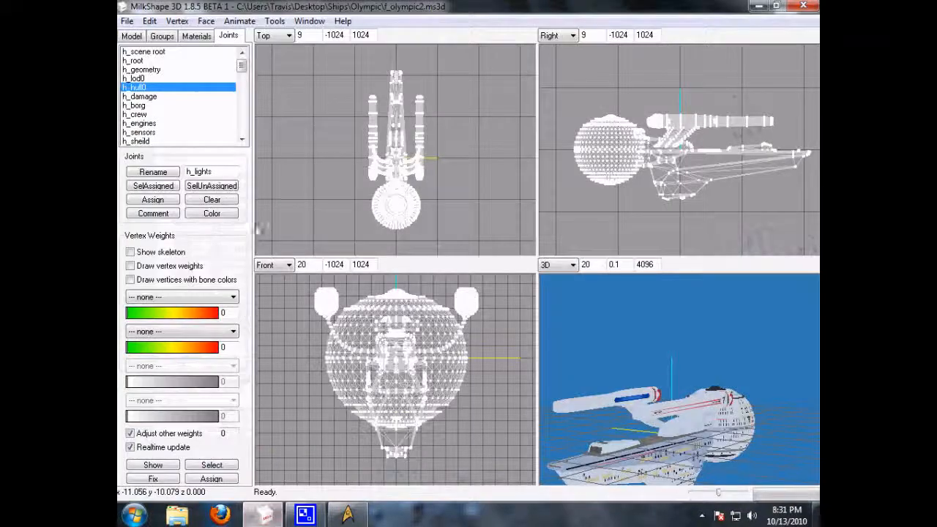
left_click(167, 36)
left_click_drag(243, 82, 242, 72)
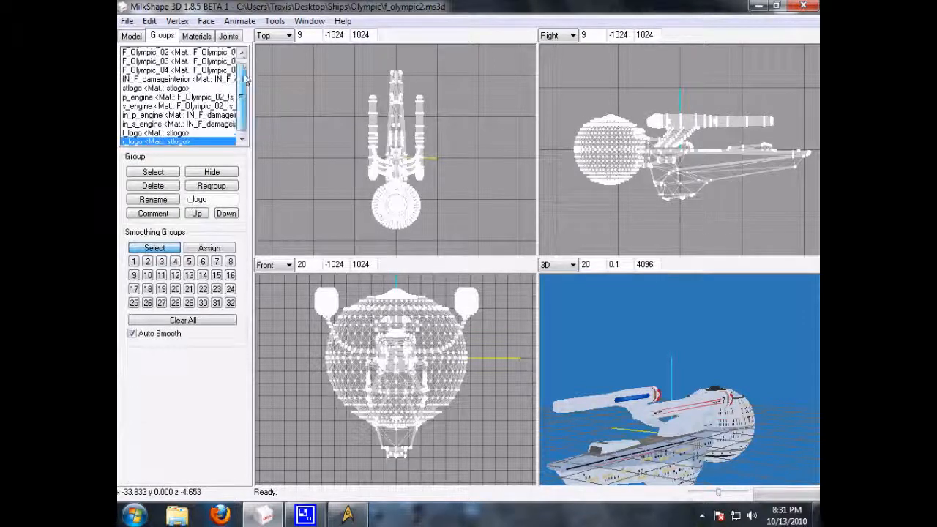
left_click(133, 53)
left_click(148, 61)
left_click(148, 70)
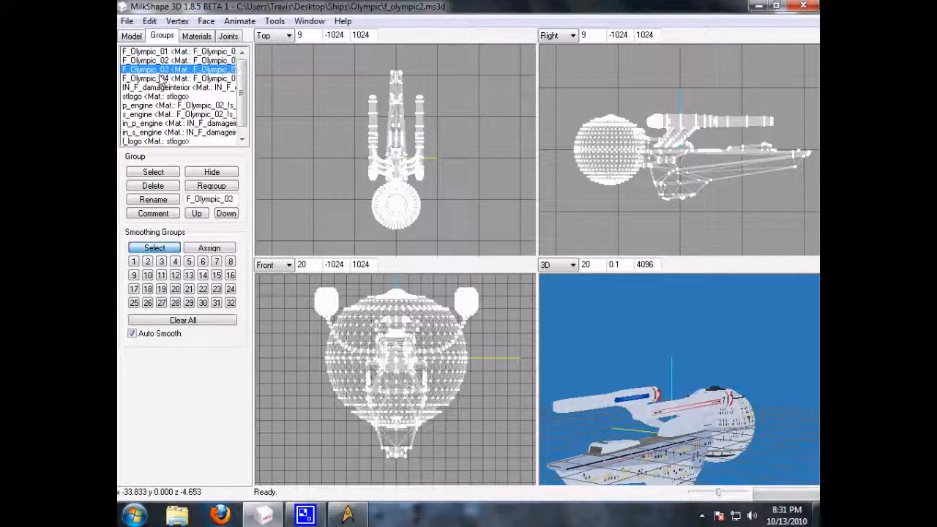
left_click(149, 79)
left_click(150, 88)
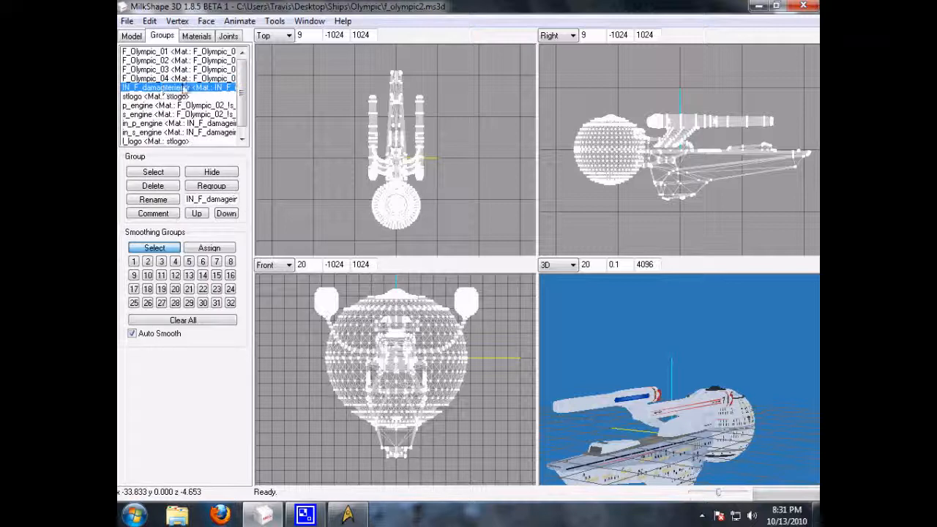
left_click(138, 97)
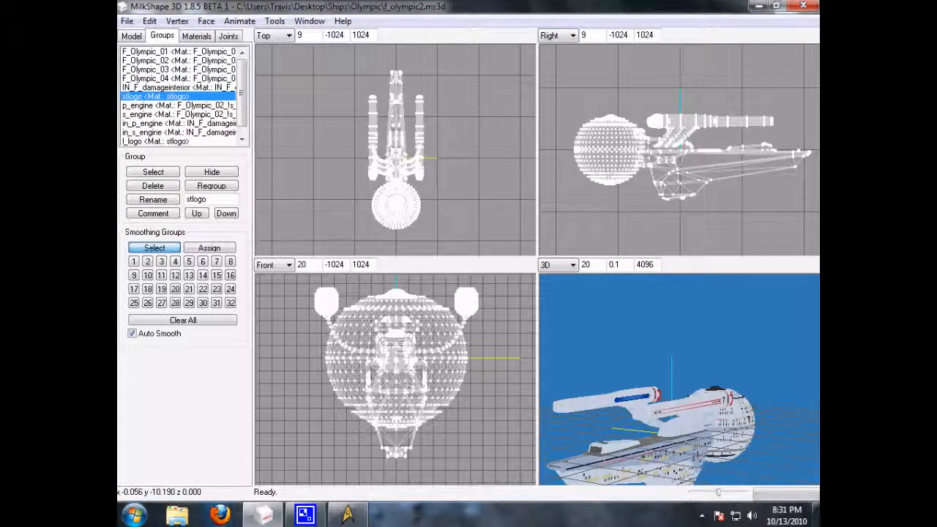
Bring the hardpoint joint structure diagram back into view and study its engine, logo and light branches
left_click(348, 516)
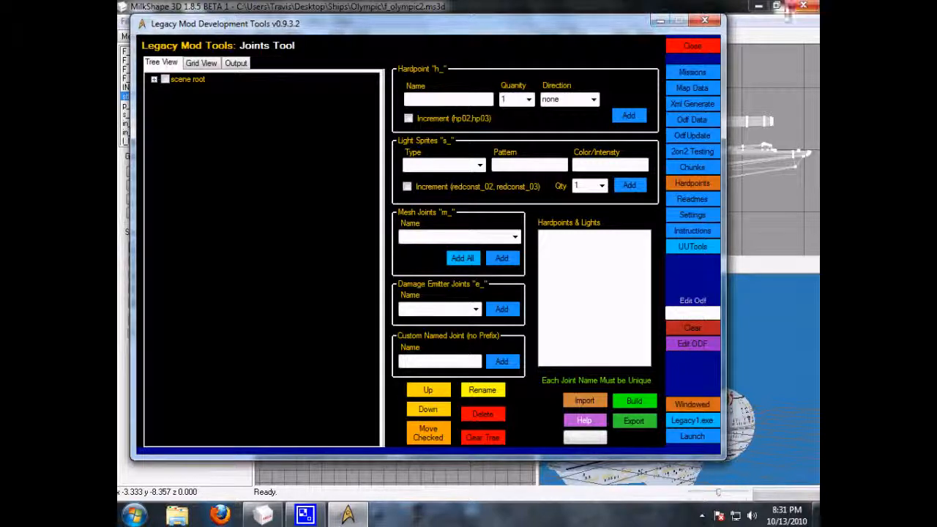
left_click(758, 5)
left_click(661, 22)
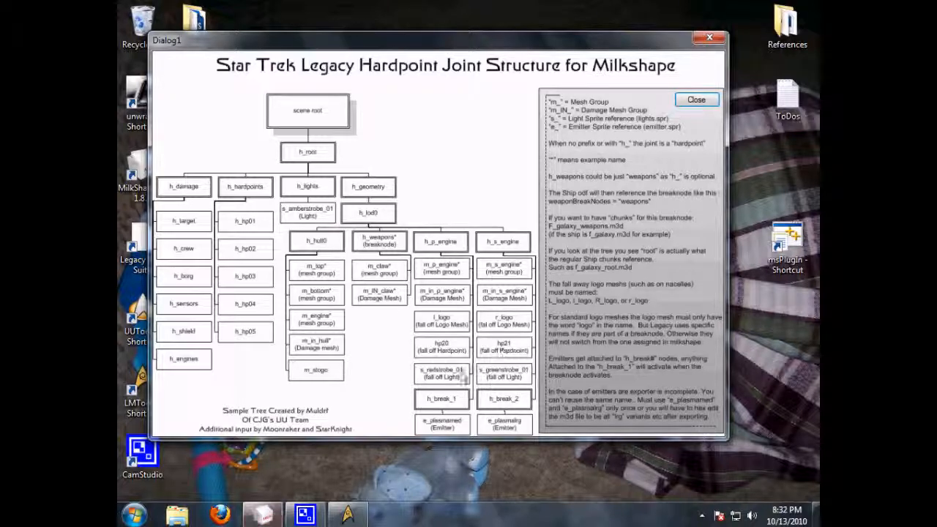
Switch back to MilkShape 3D and turn on the display of the ship's joint skeleton
left_click(262, 515)
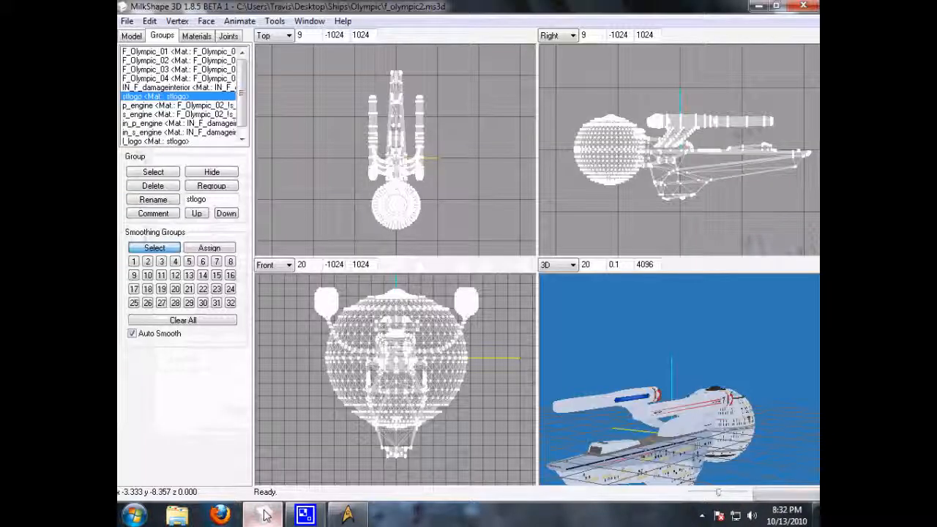
left_click_drag(662, 407, 593, 408)
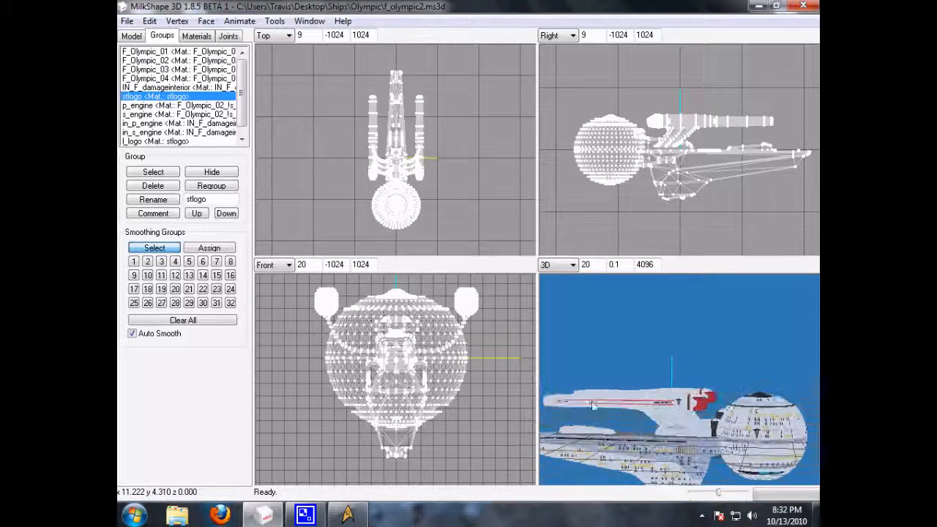
left_click(230, 37)
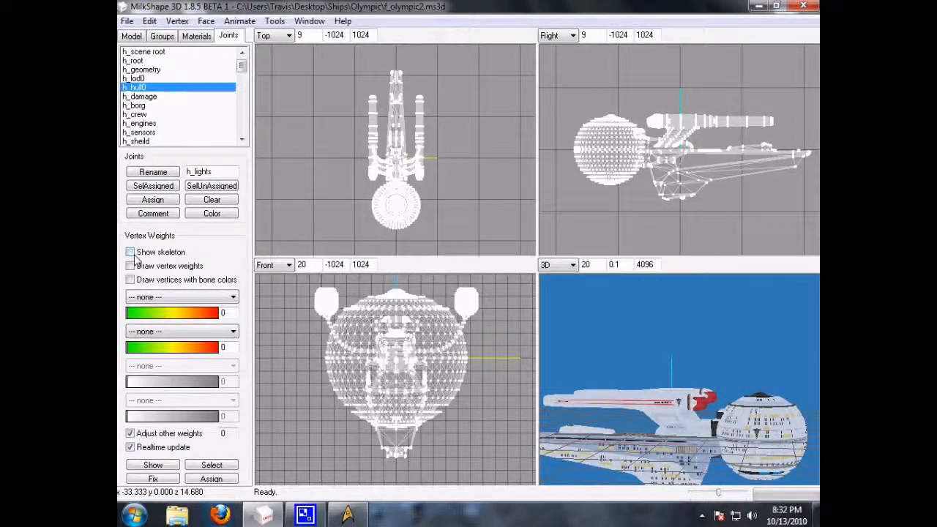
left_click(130, 252)
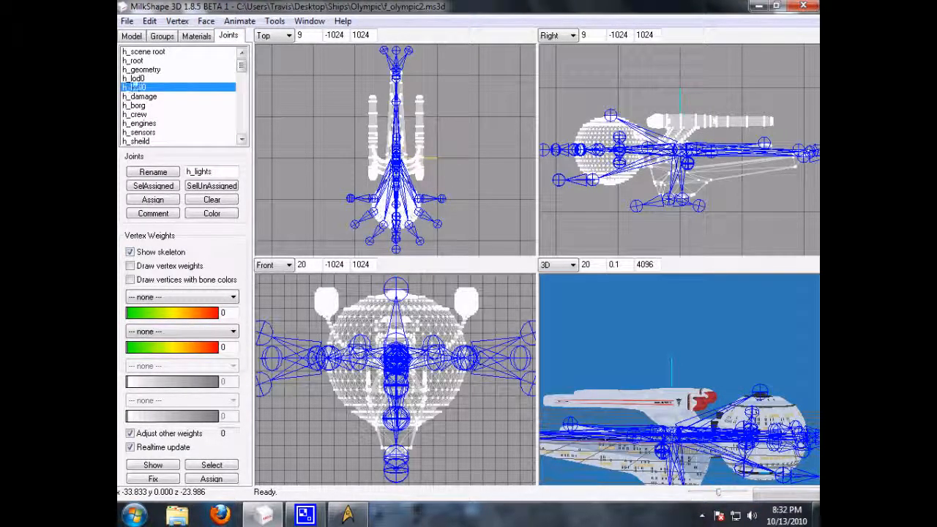
Try adding a joint just ahead of the ship in the Top view with h_lod0 highlighted, and undo it
left_click(136, 78)
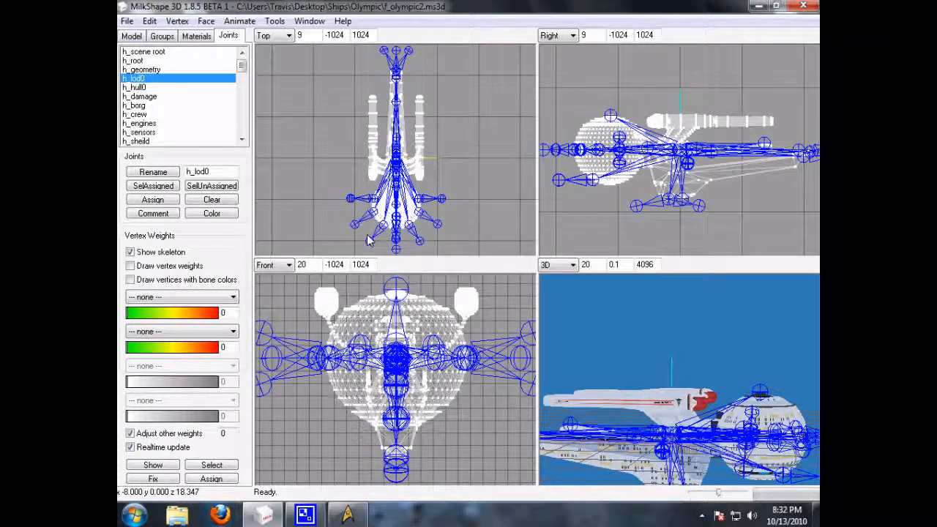
middle_click_drag(373, 223, 363, 168)
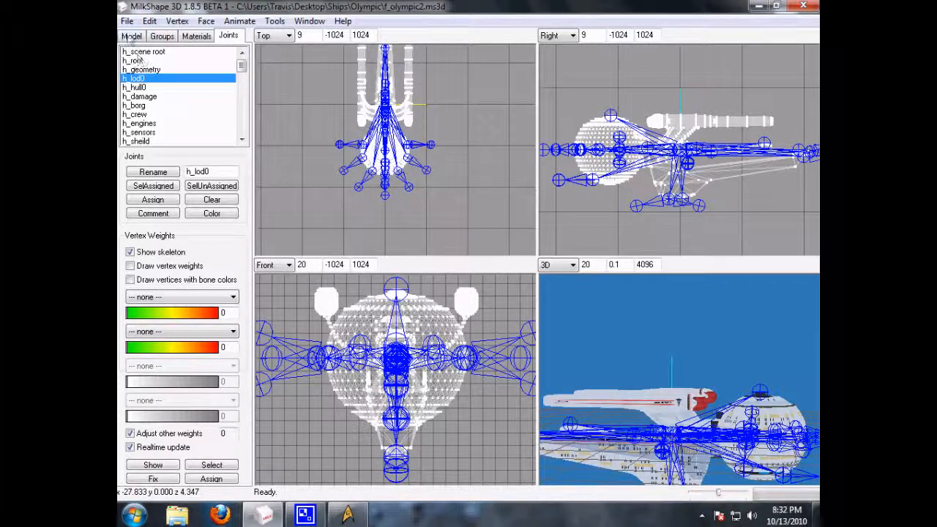
left_click(132, 36)
left_click(228, 36)
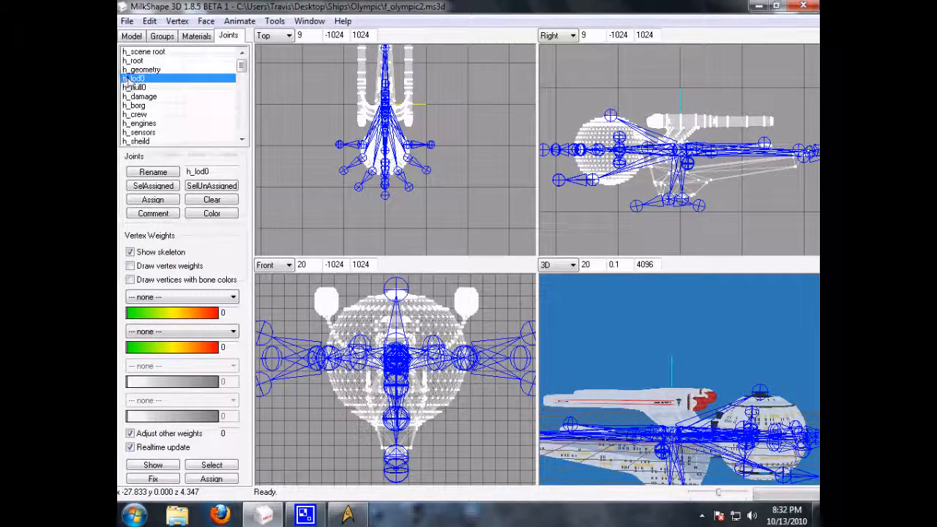
left_click(132, 37)
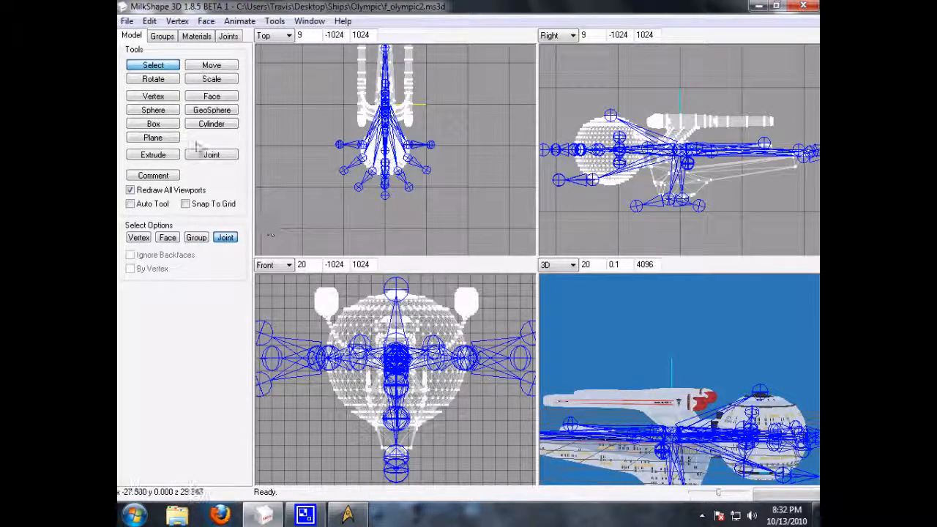
left_click(223, 155)
left_click(380, 216)
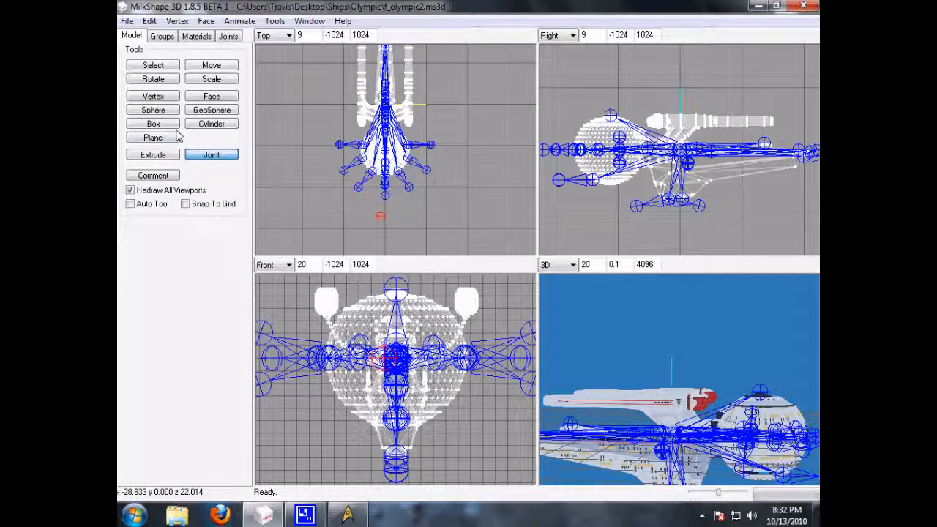
key("ctrl+z")
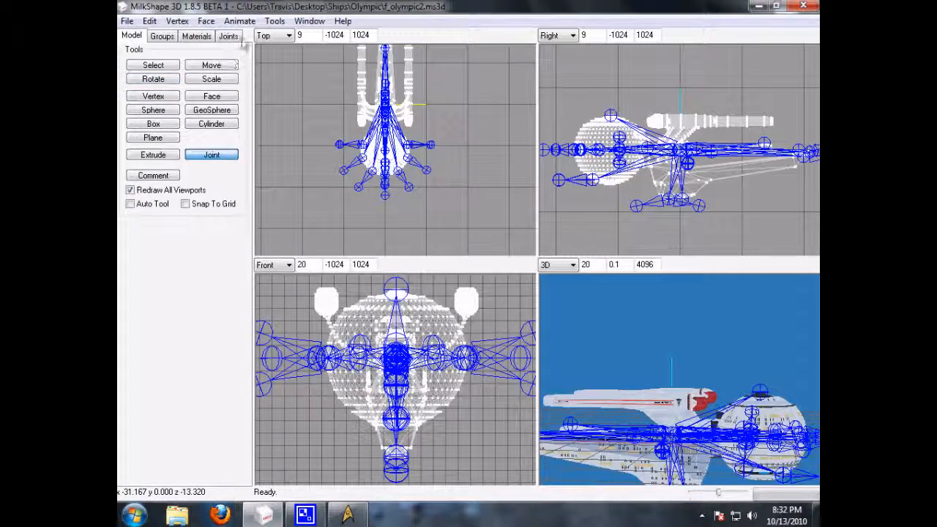
Add a joint under h_lod0 just ahead of the ship in the Top view and rename it h_p_engine
left_click(229, 36)
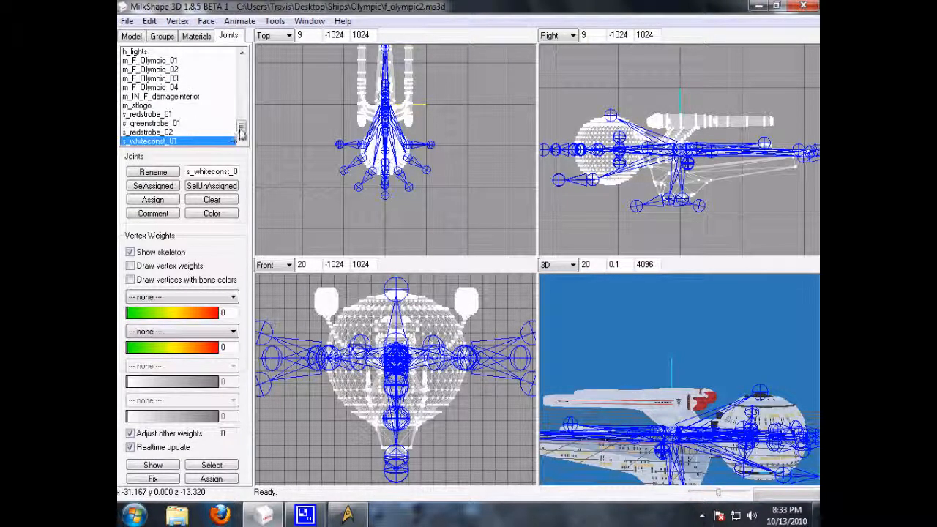
left_click_drag(241, 126, 241, 63)
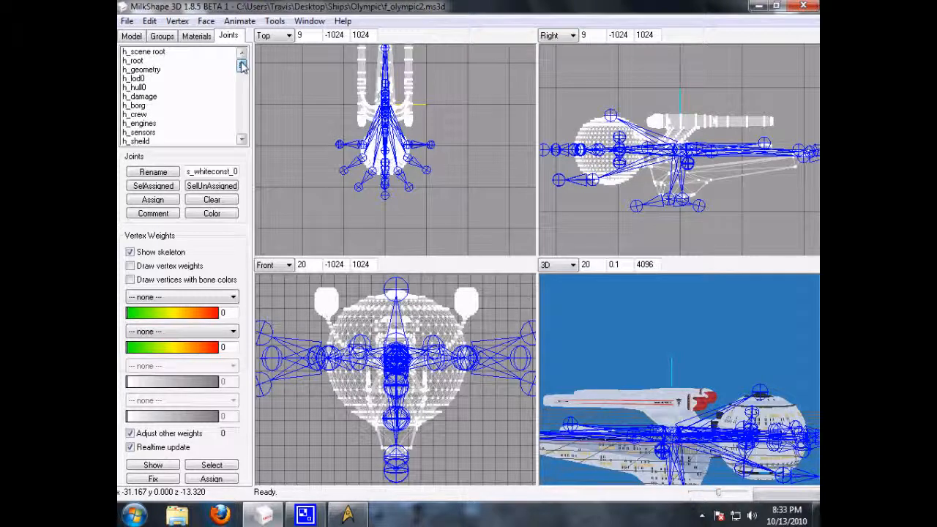
left_click(132, 78)
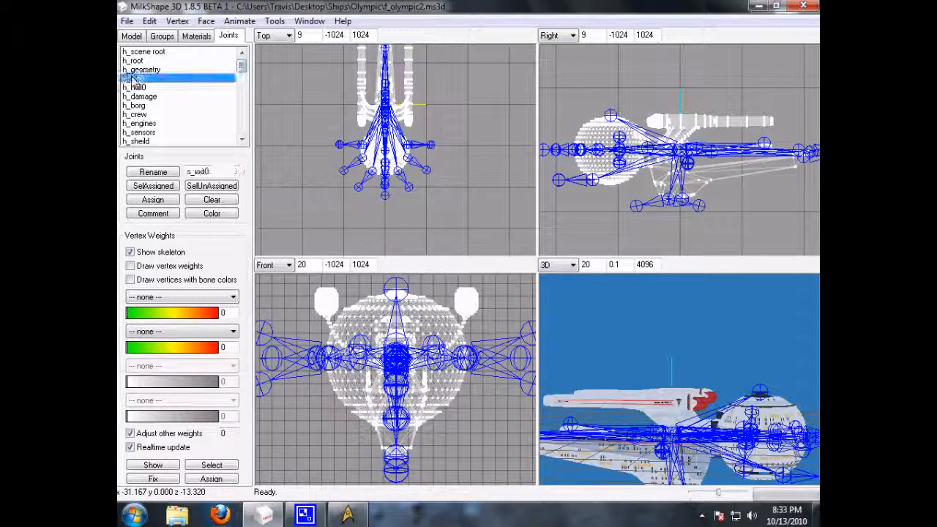
left_click(384, 218)
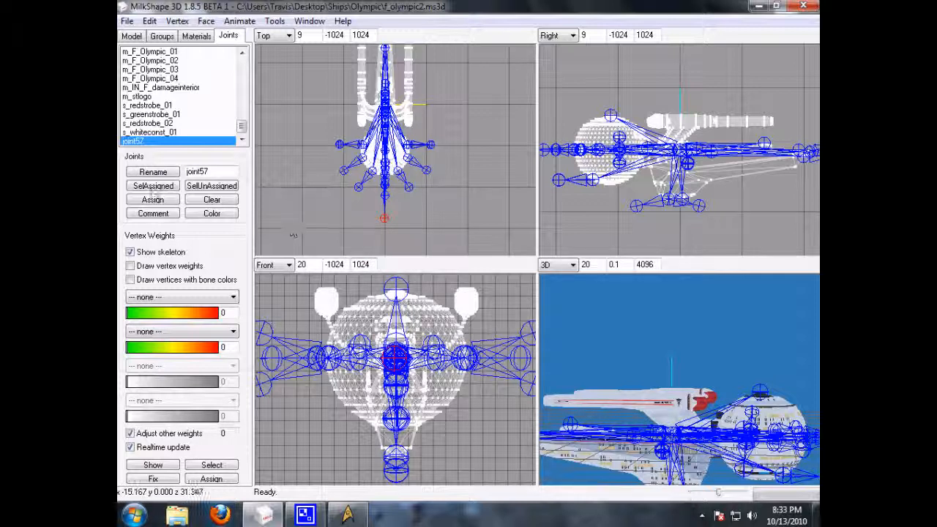
double_click(208, 170)
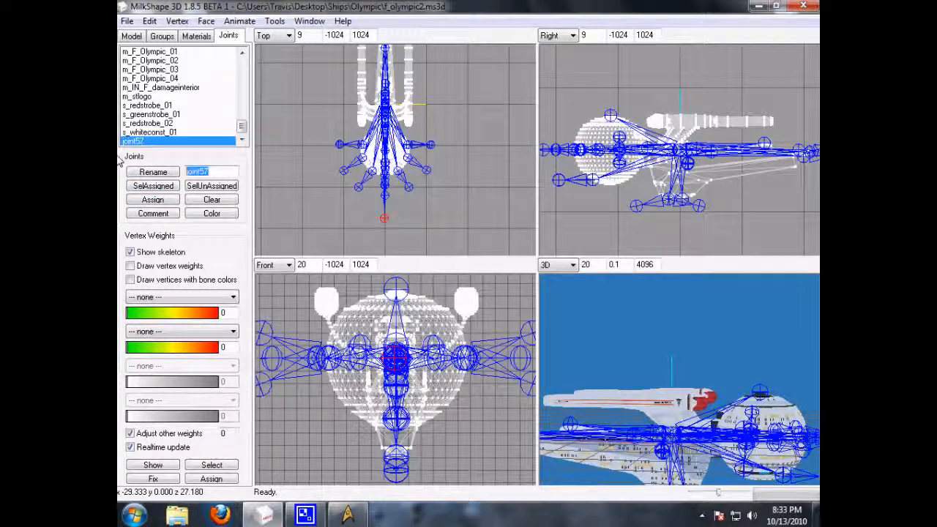
type("h_p_engine")
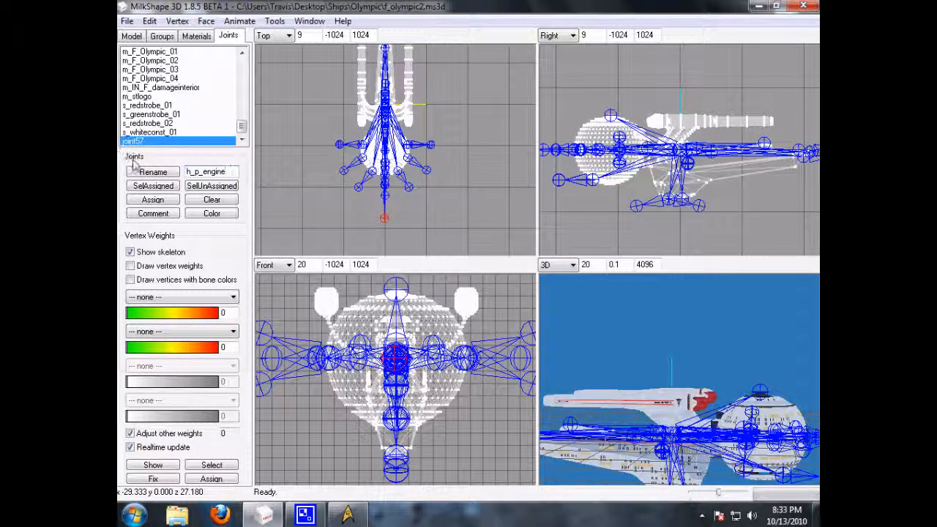
left_click(136, 171)
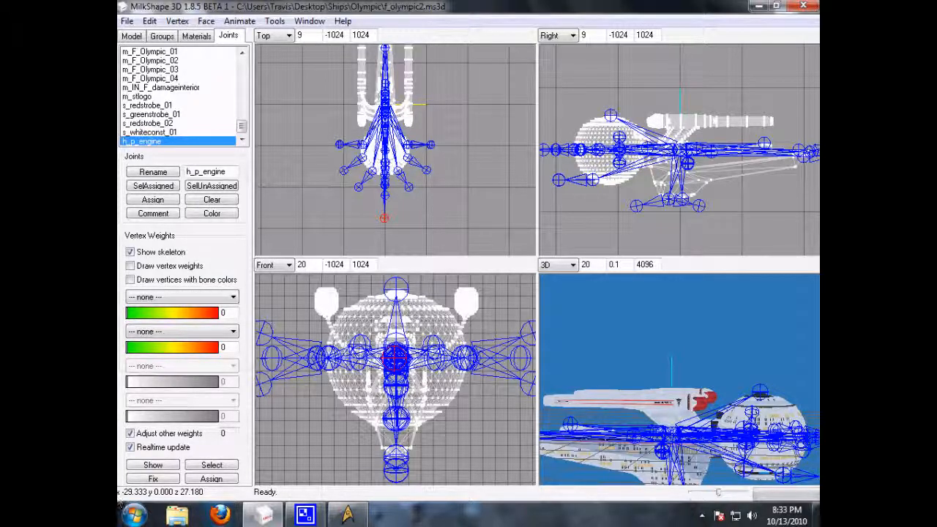
Check h_p_engine against the hardpoint joint structure diagram and move the joint to absolute position 0.0, 0.0, 0.0
left_click(260, 513)
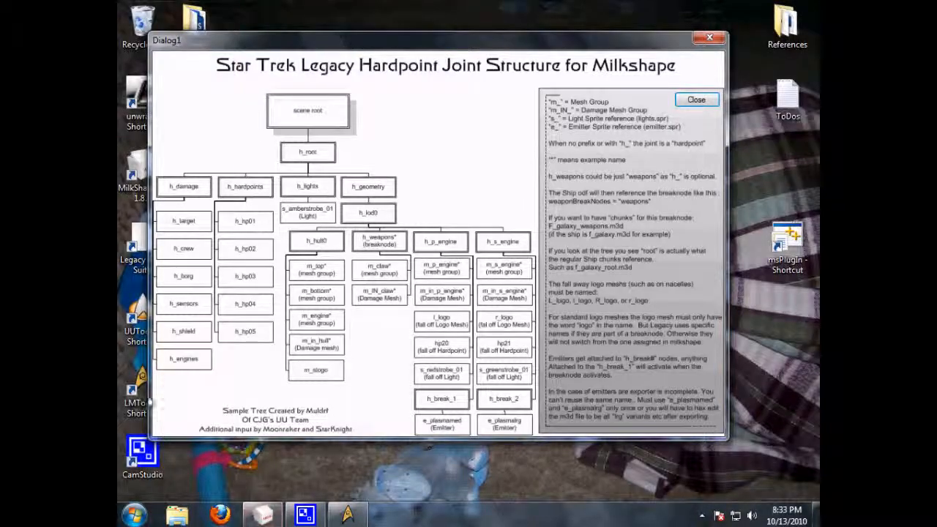
left_click(264, 517)
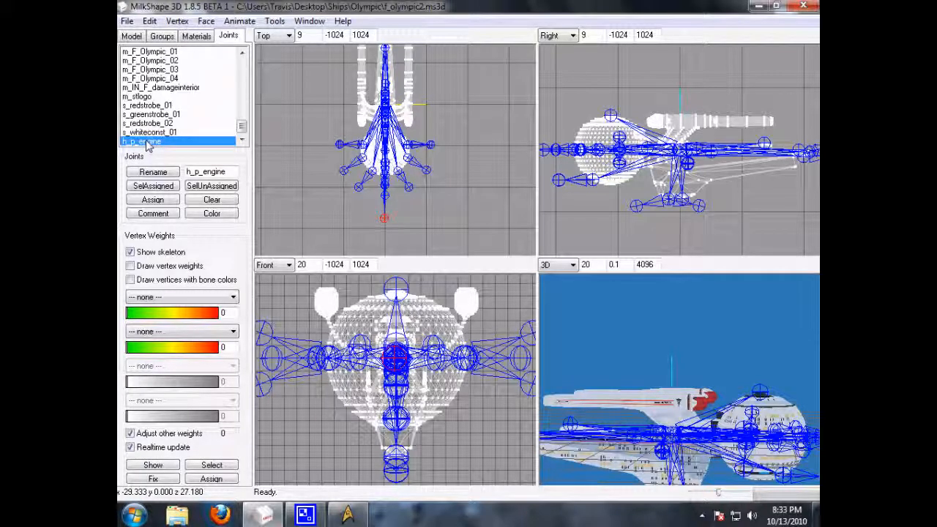
left_click(129, 38)
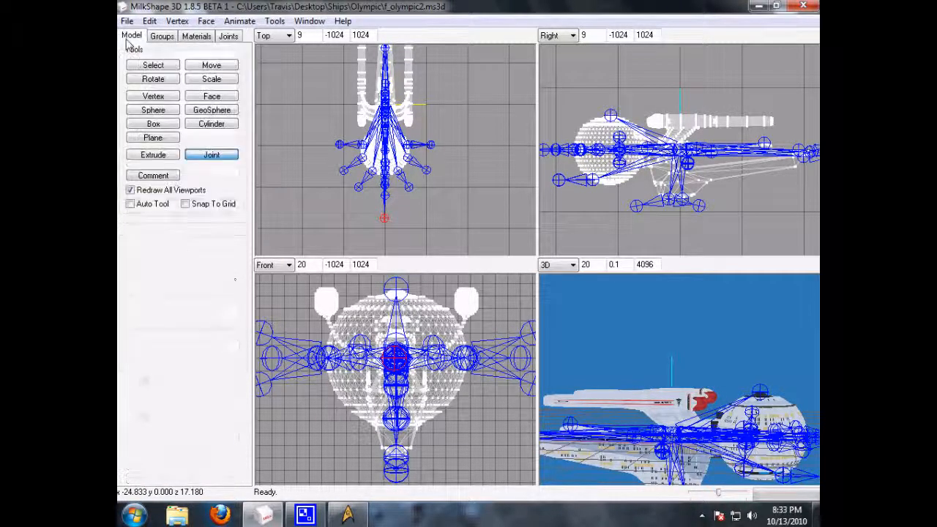
left_click(211, 65)
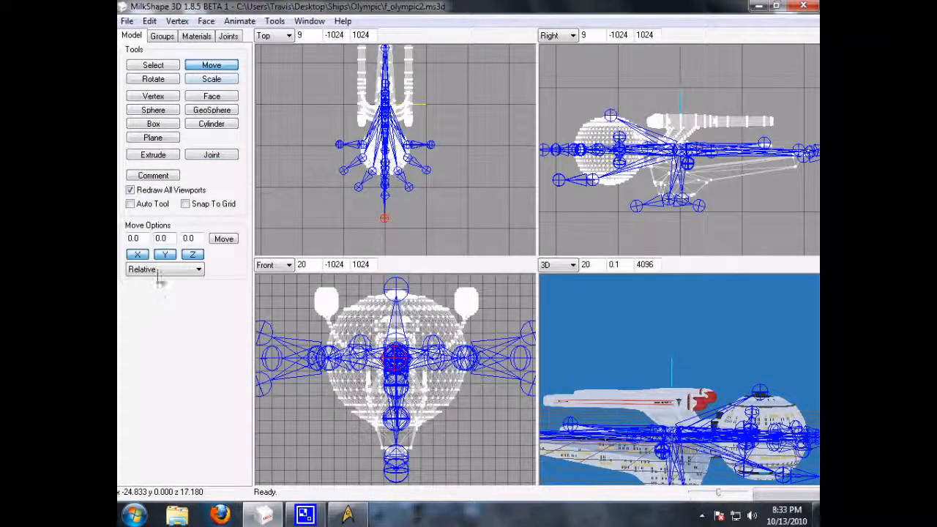
left_click(158, 270)
left_click(139, 19)
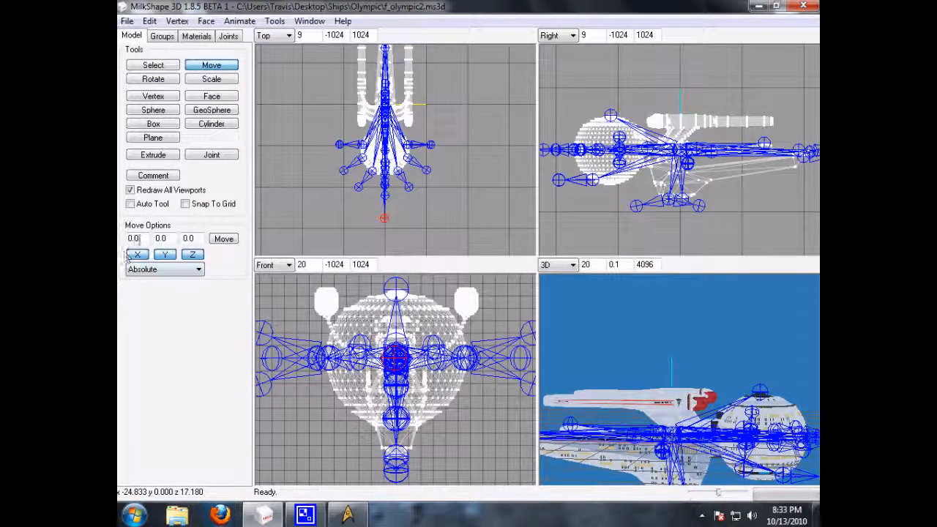
left_click(223, 239)
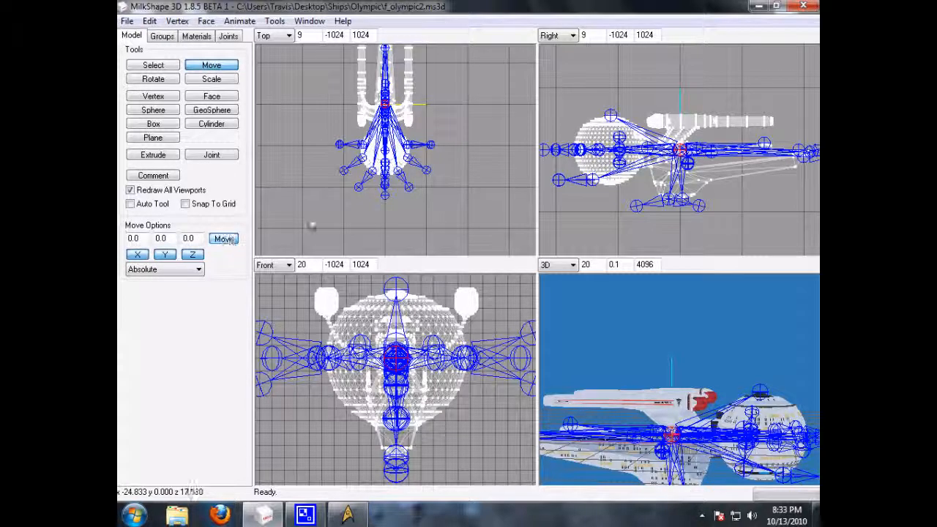
With h_p_engine as the parent, add a child joint just ahead of the ship in the Top view
mouse_move(685, 452)
left_mouse_down()
mouse_move(644, 431)
mouse_move(680, 448)
mouse_move(675, 426)
left_mouse_up()
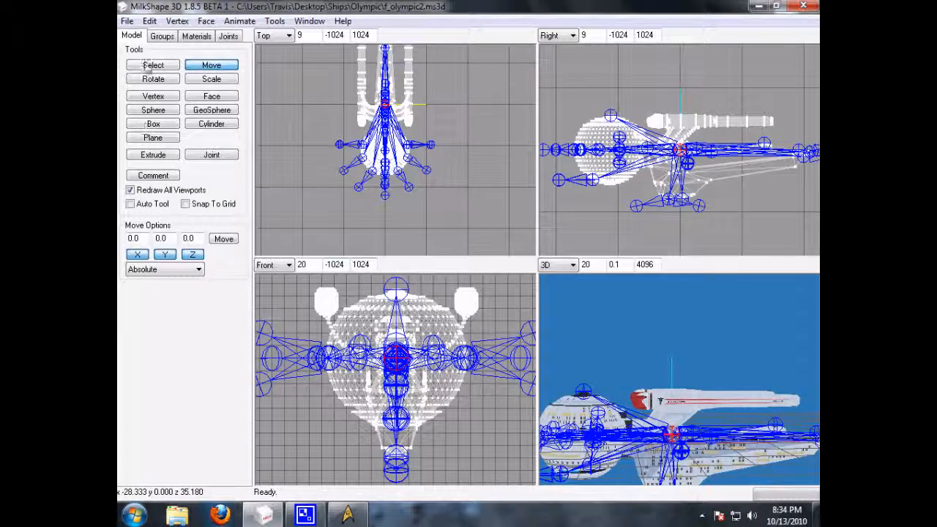
left_click(228, 37)
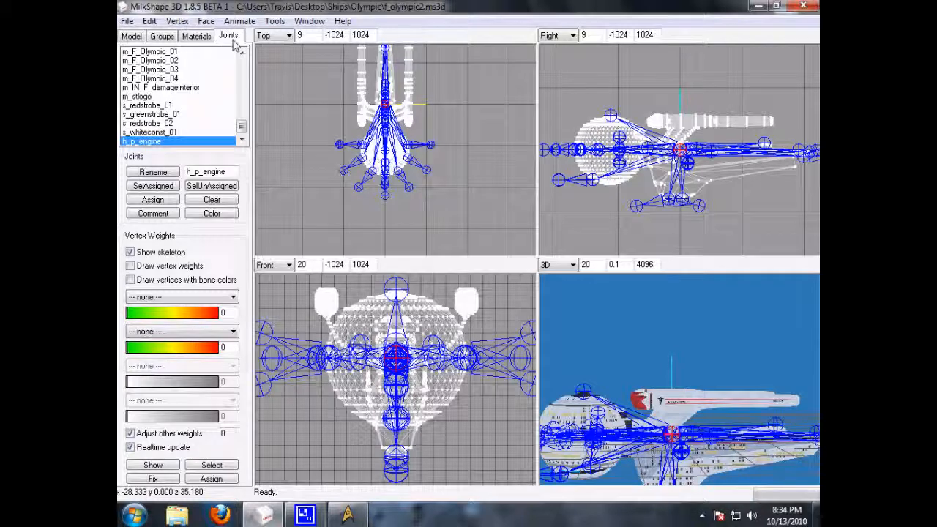
left_click(131, 36)
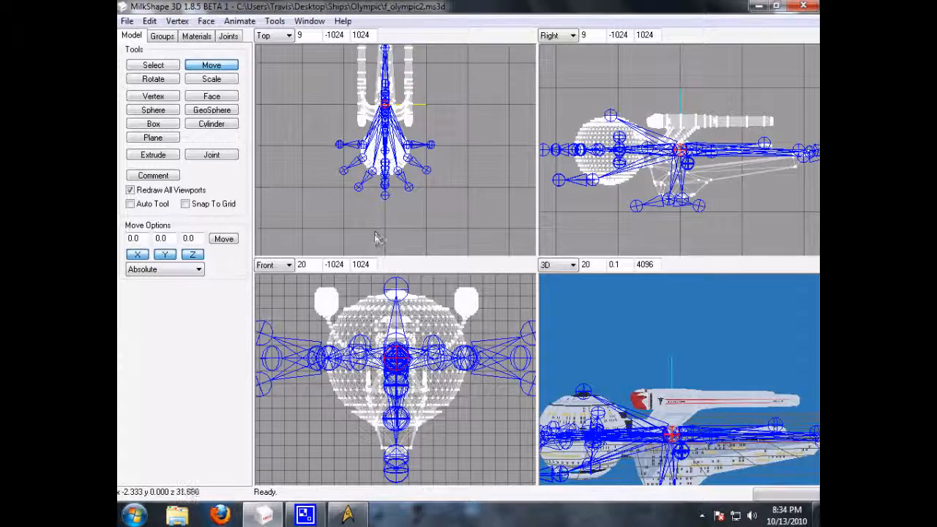
left_click(210, 155)
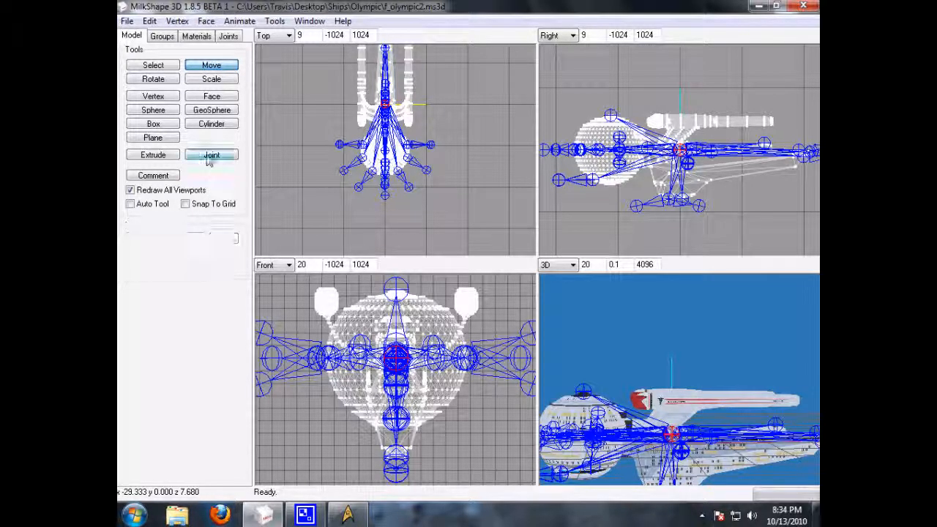
left_click(386, 215)
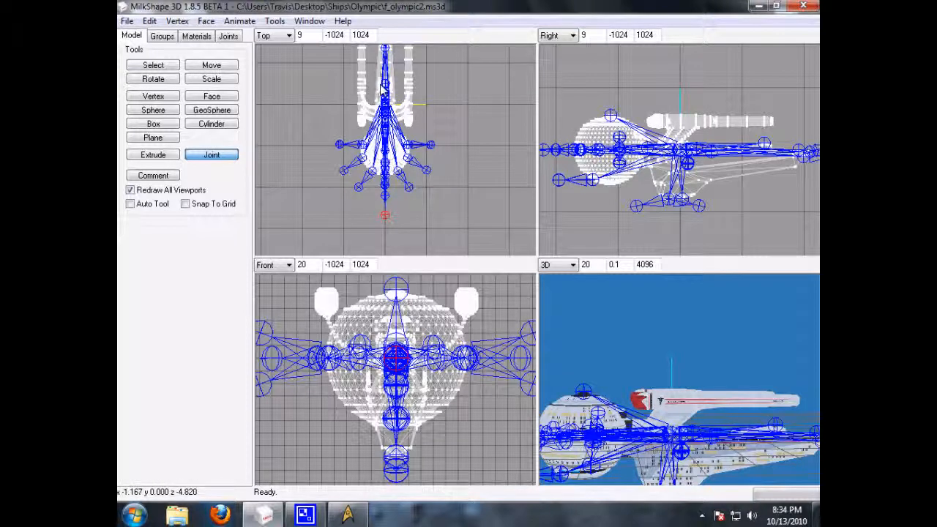
Consult the p_engine branch of the joint structure diagram and move the new child joint to absolute 0.0, 0.0, 0.0
left_click(262, 515)
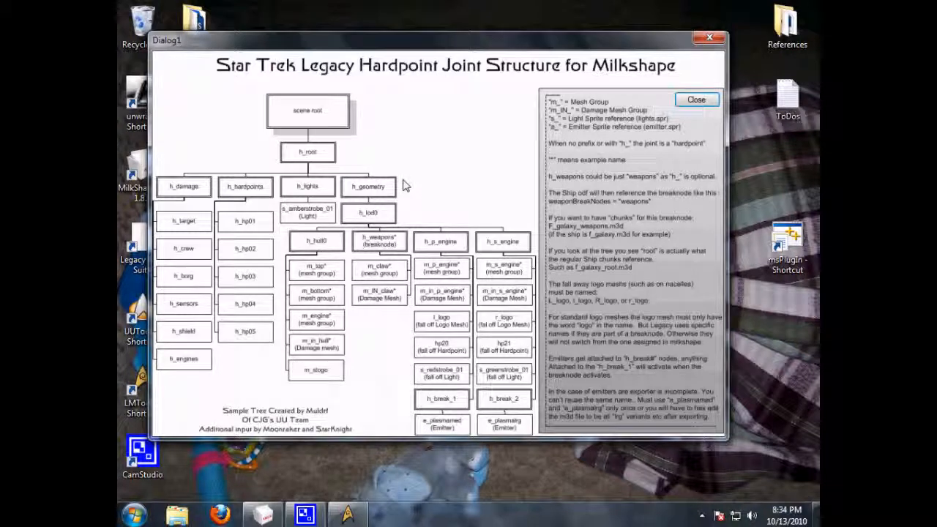
left_click(265, 516)
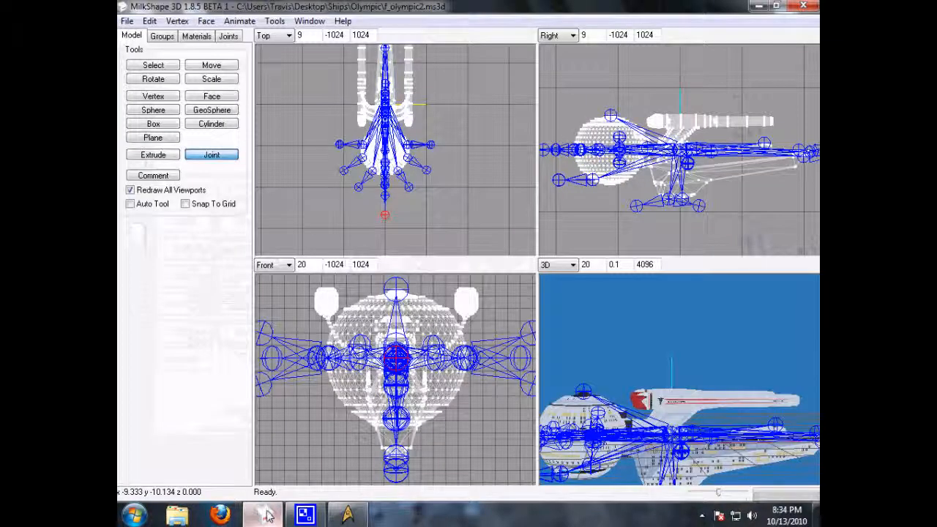
left_click(228, 36)
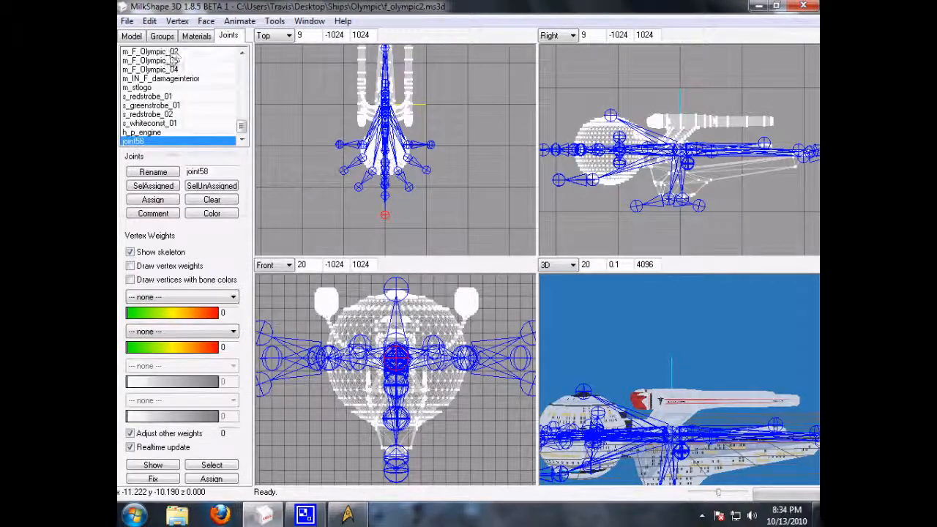
left_click(132, 36)
left_click(211, 65)
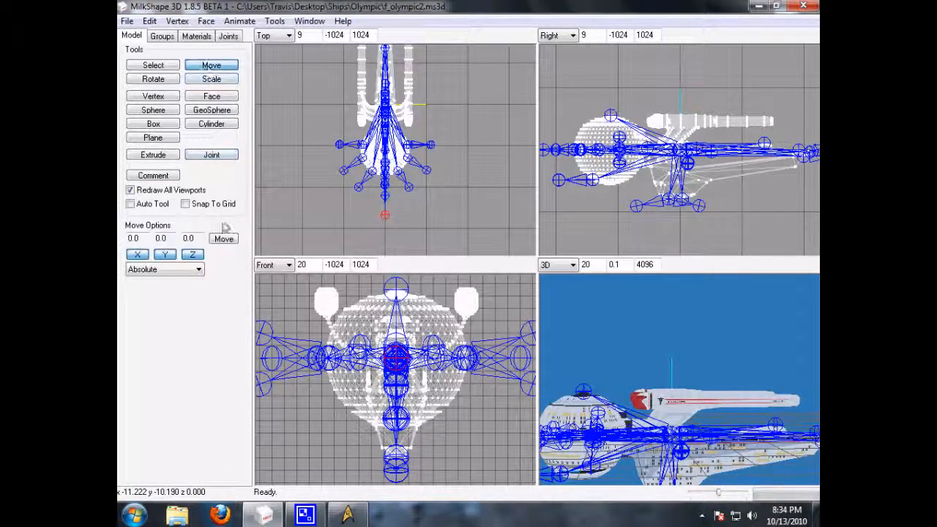
Rename the new child joint m_p_engine and compare its name with the p_engine mesh group
left_click(228, 37)
double_click(200, 171)
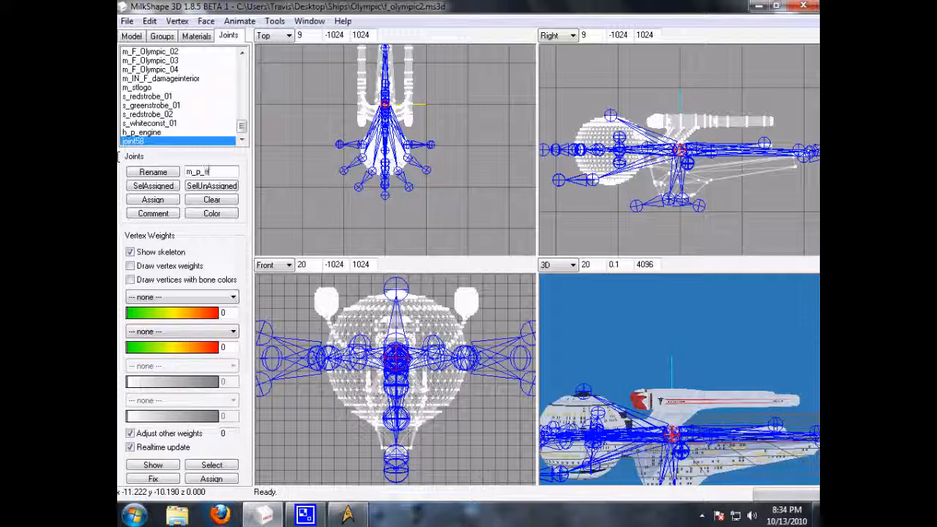
left_click(153, 172)
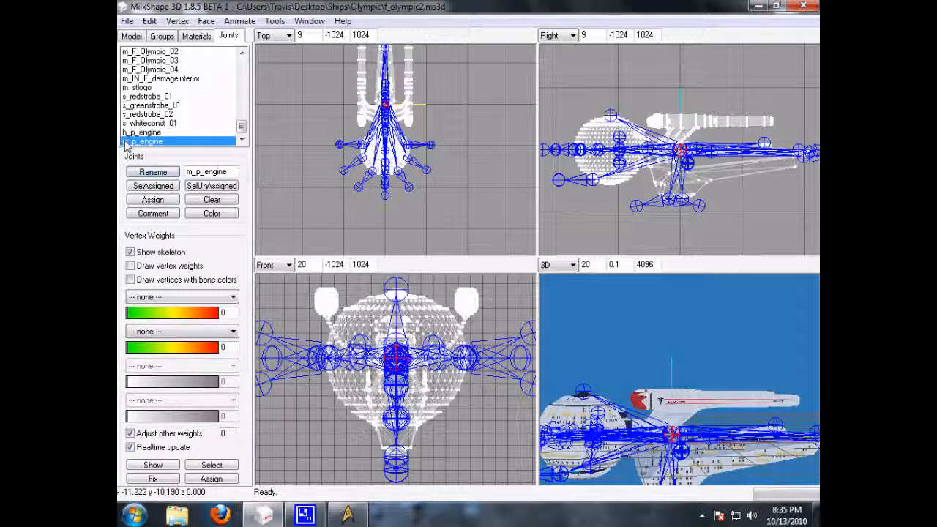
left_click(161, 36)
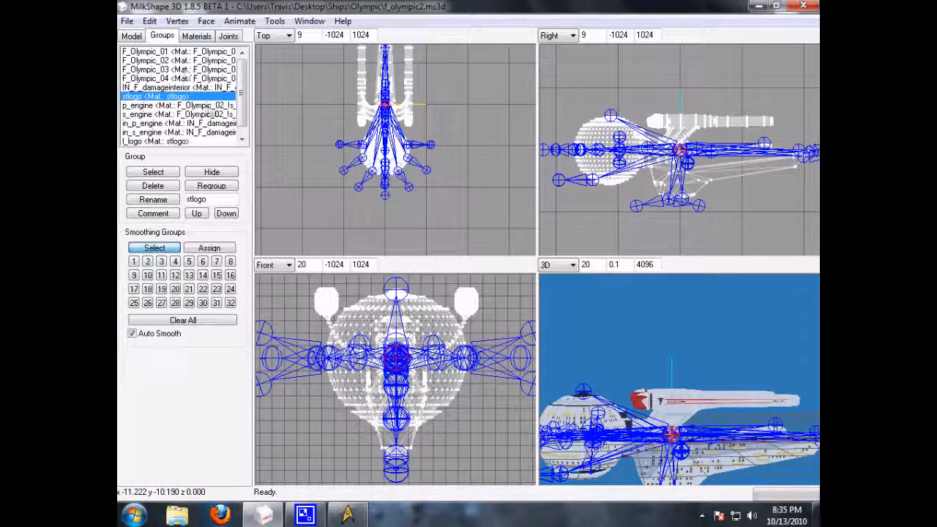
left_click_drag(242, 104, 243, 112)
left_click(129, 98)
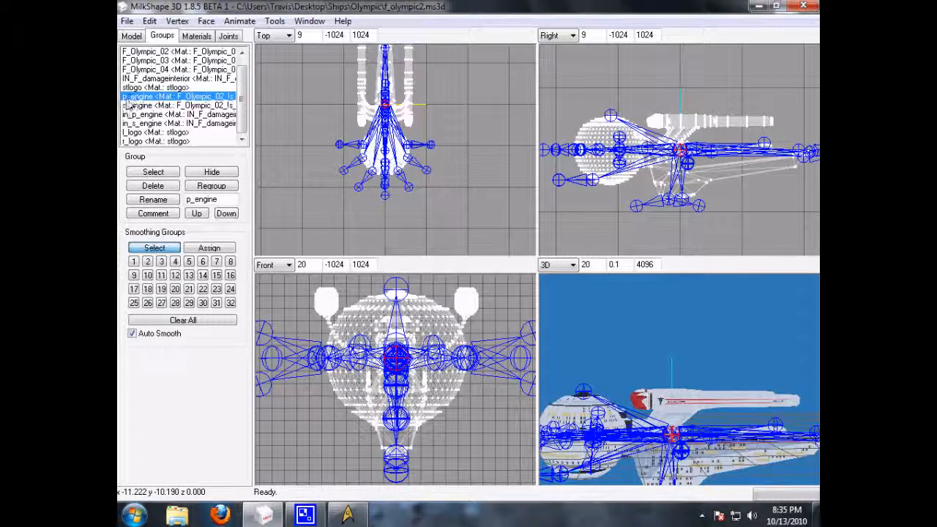
Add a second child joint under h_p_engine ahead of the ship in the Top view and move it to absolute 0.0, 0.0, 0.0
left_click(228, 36)
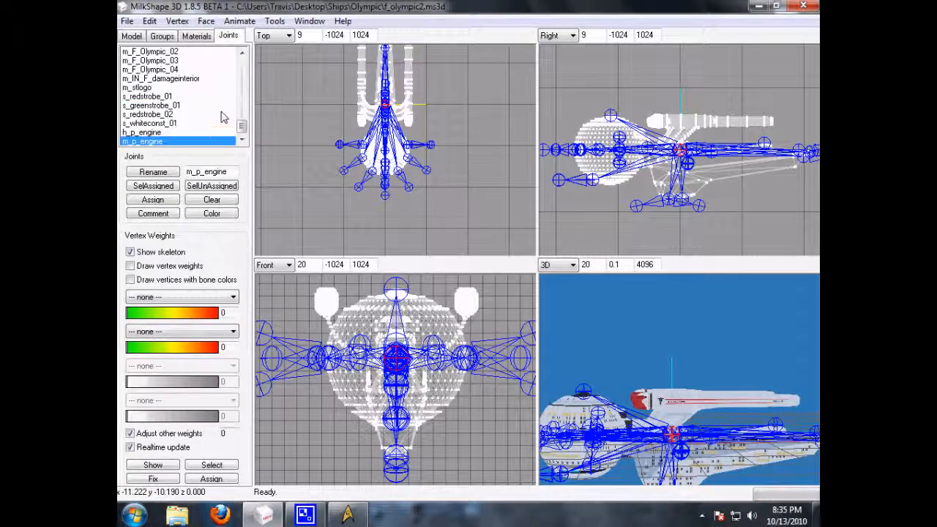
left_click(130, 133)
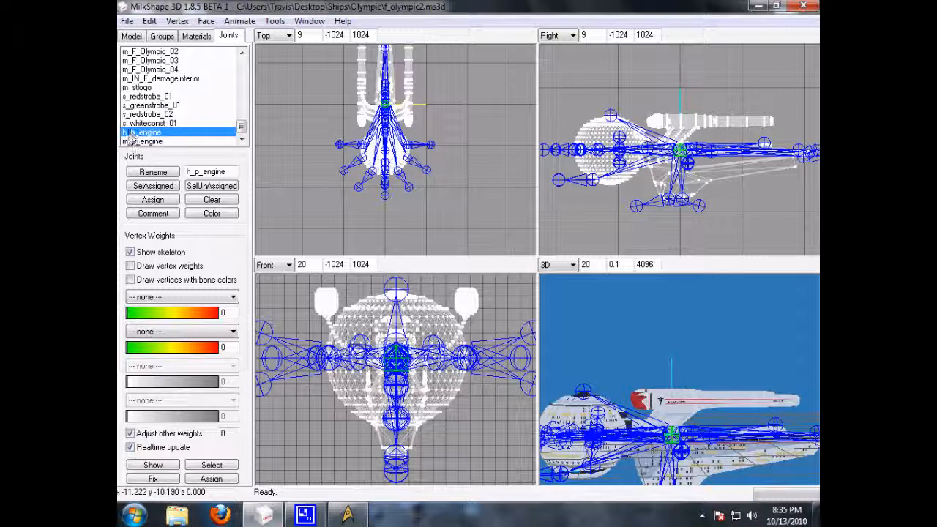
left_click(133, 36)
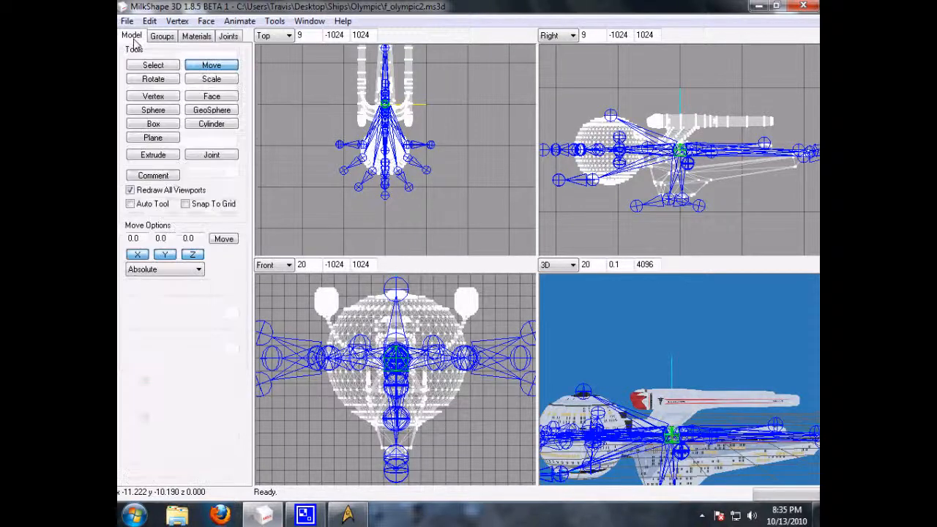
left_click(212, 154)
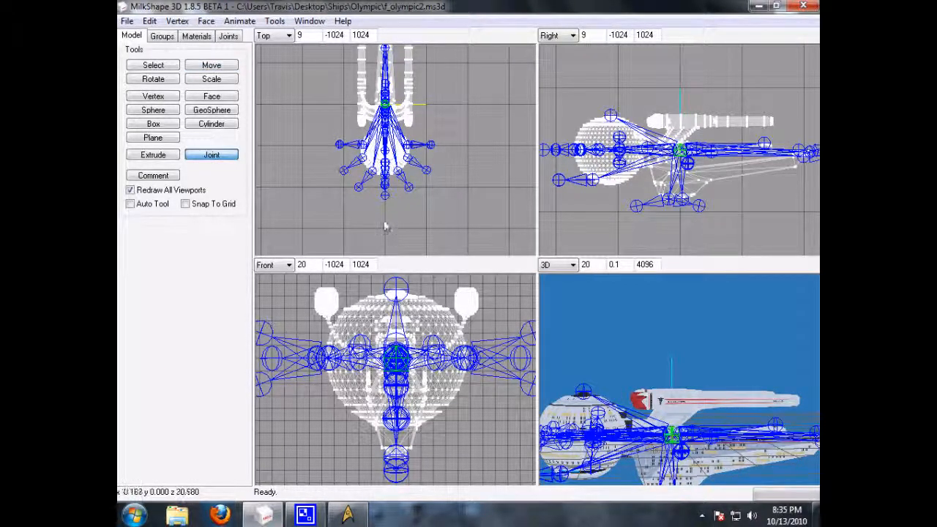
left_click(385, 216)
left_click(209, 66)
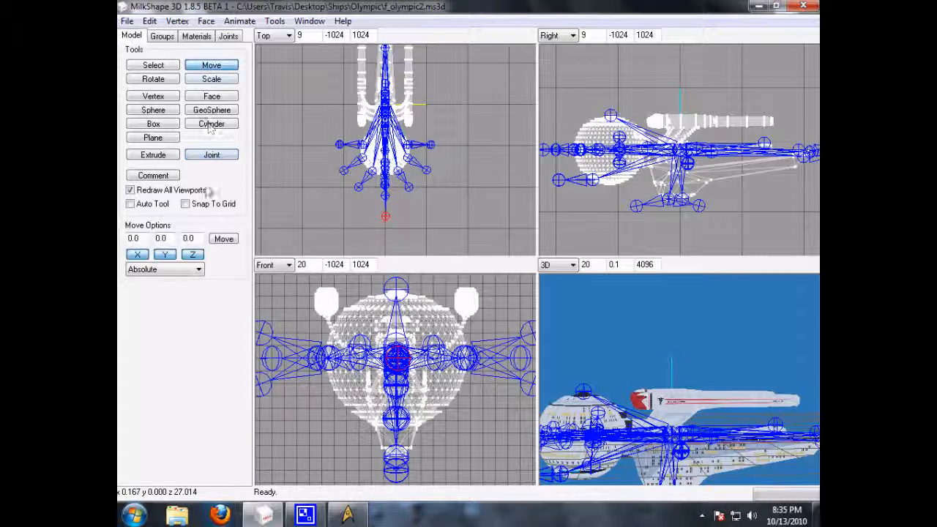
left_click(224, 239)
Check the in_p_engine mesh group's name and rename the second child joint m_in_p_engine
left_click(228, 36)
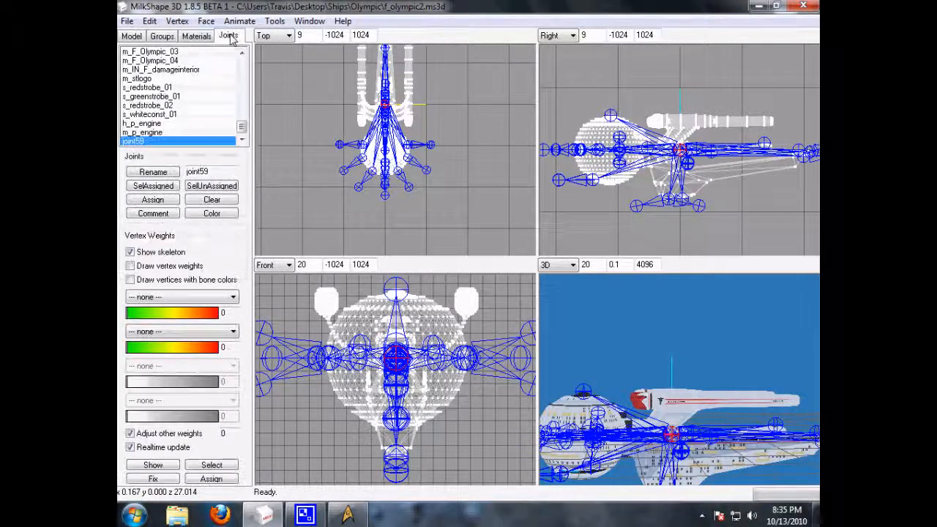
left_click(161, 36)
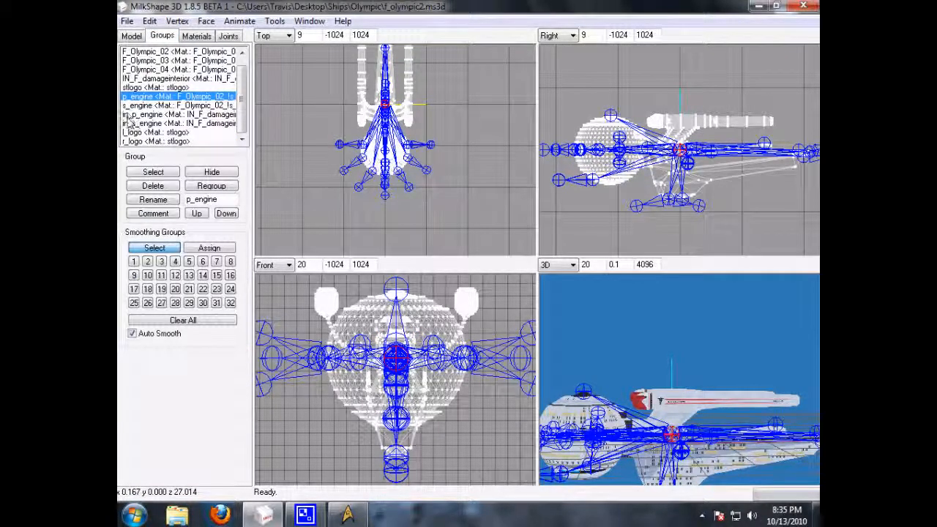
left_click(128, 115)
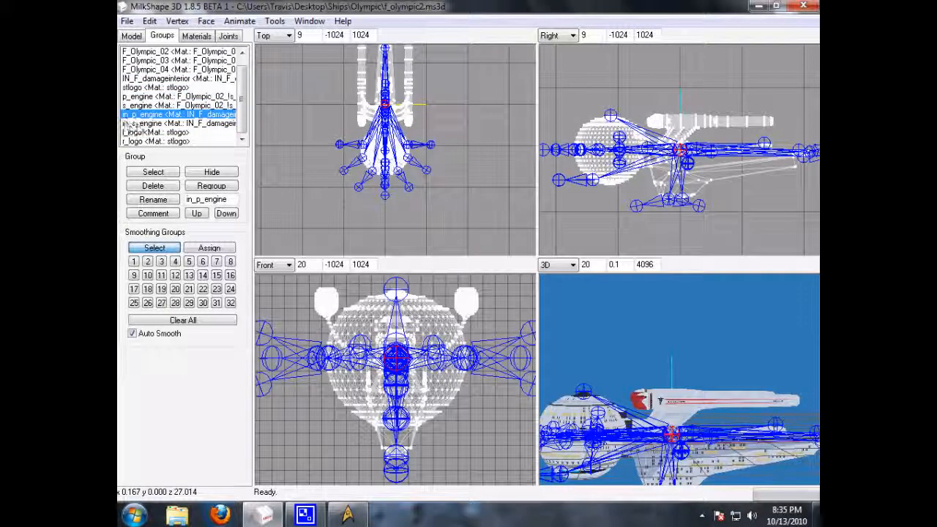
left_click(228, 36)
double_click(211, 171)
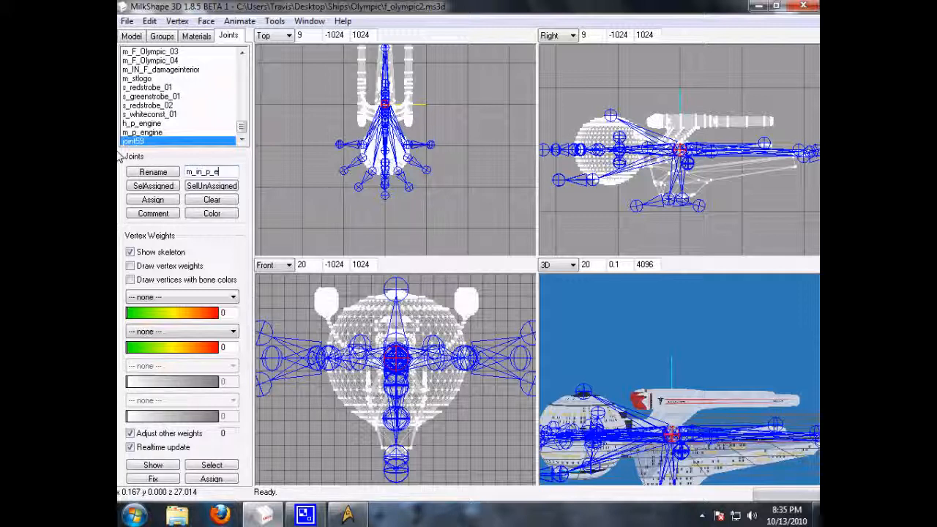
left_click(153, 173)
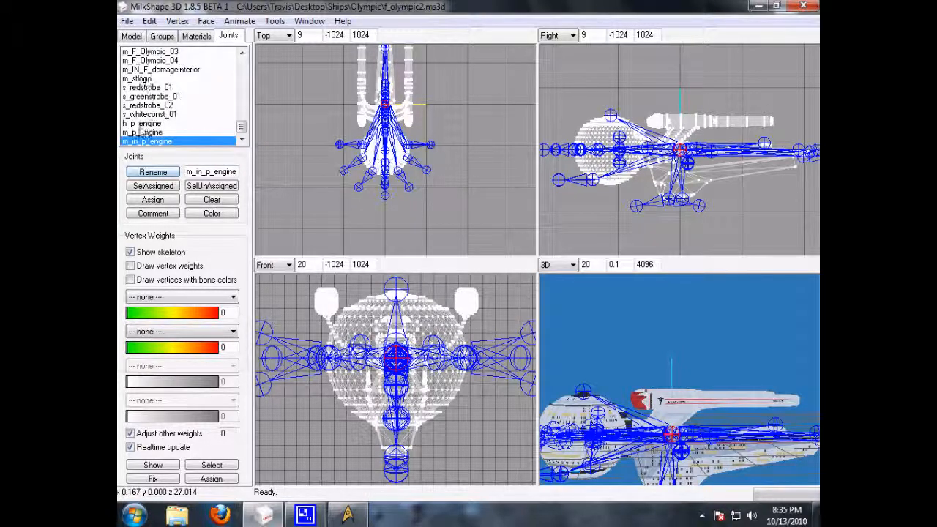
With h_p_engine as the parent, add a third child joint just ahead of the ship in the Top view
left_click(145, 124)
left_click(132, 35)
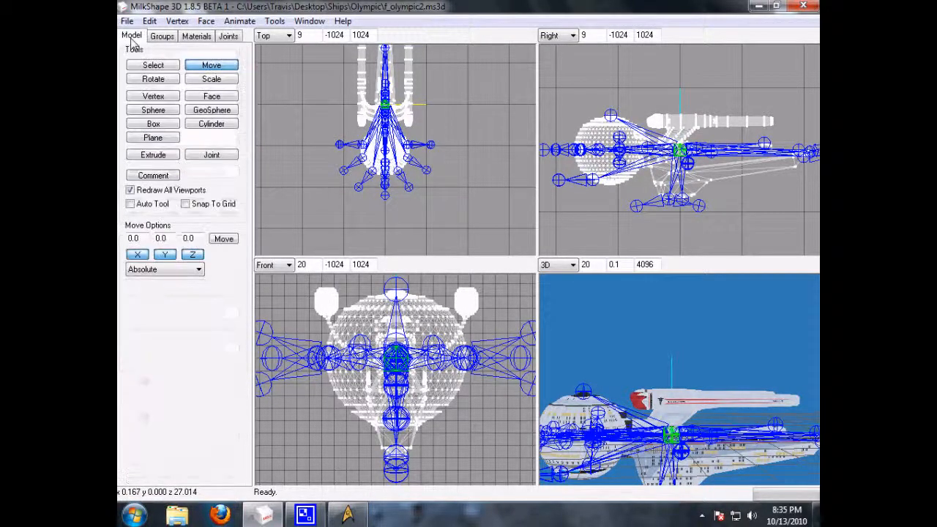
left_click(211, 155)
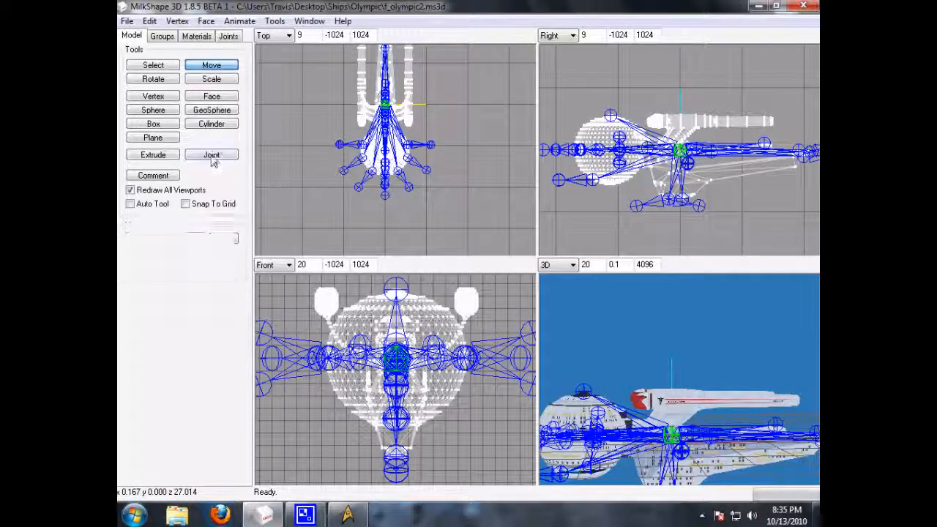
left_click(385, 215)
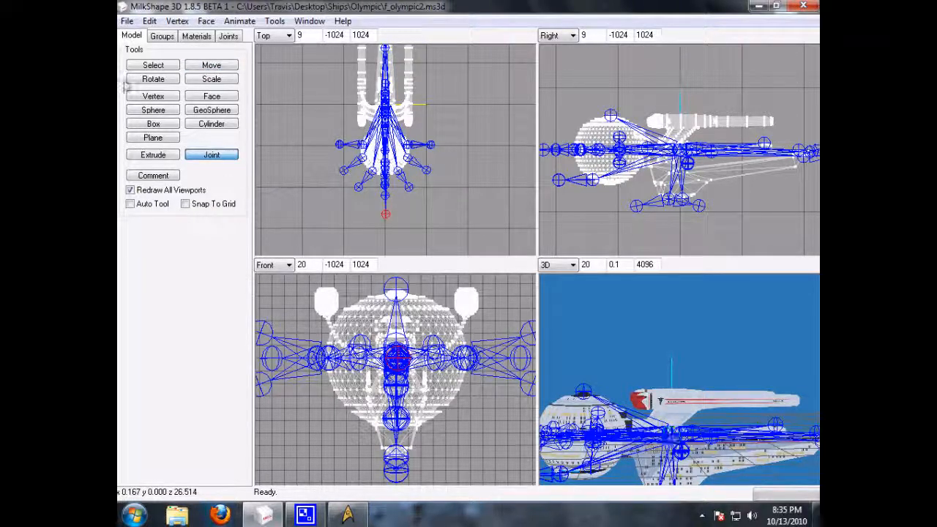
Check the l_logo mesh group's name and rename the third child joint m_l_logo
left_click(162, 35)
left_click(132, 132)
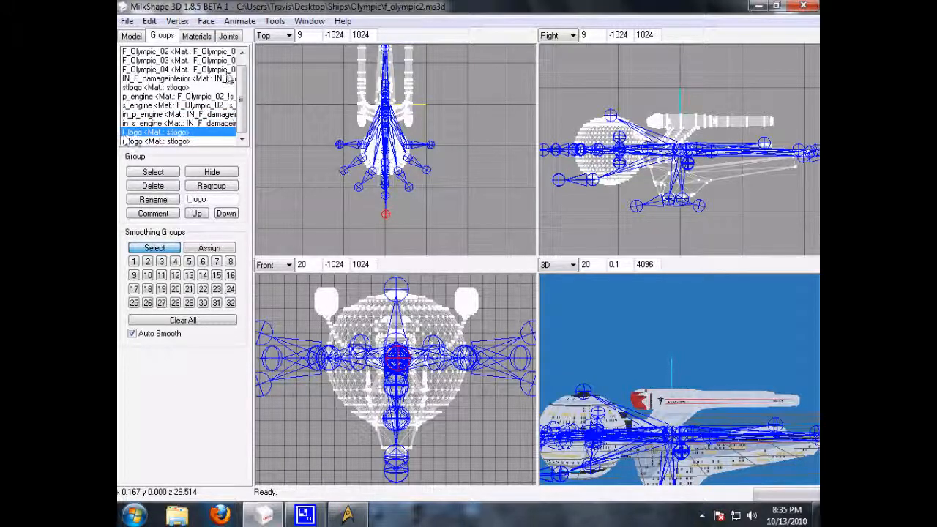
left_click(228, 36)
type("m_l_logo")
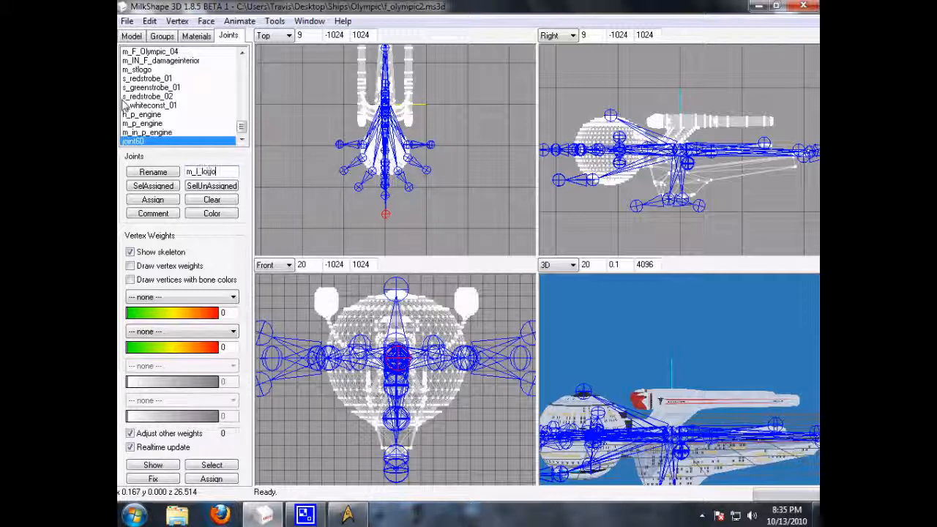
left_click(137, 172)
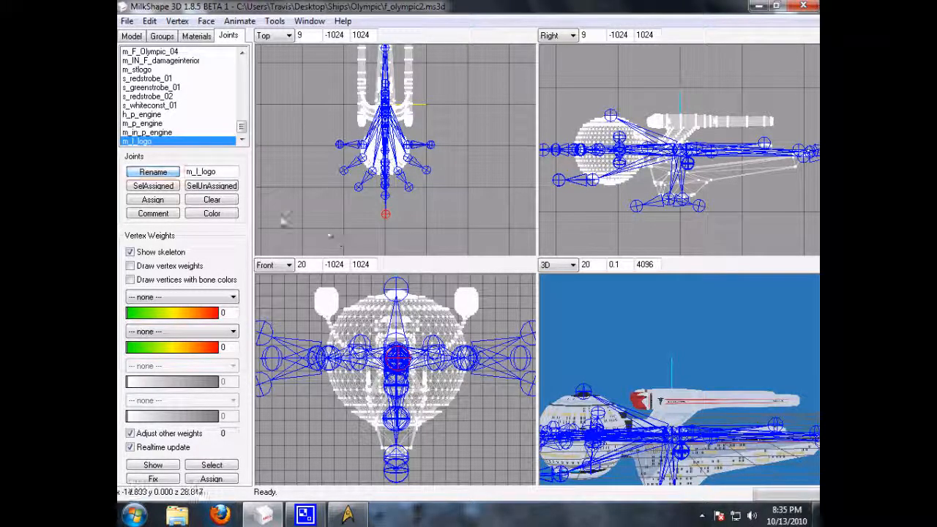
Move the m_l_logo joint to absolute 0.0, 0.0, 0.0
left_click(132, 36)
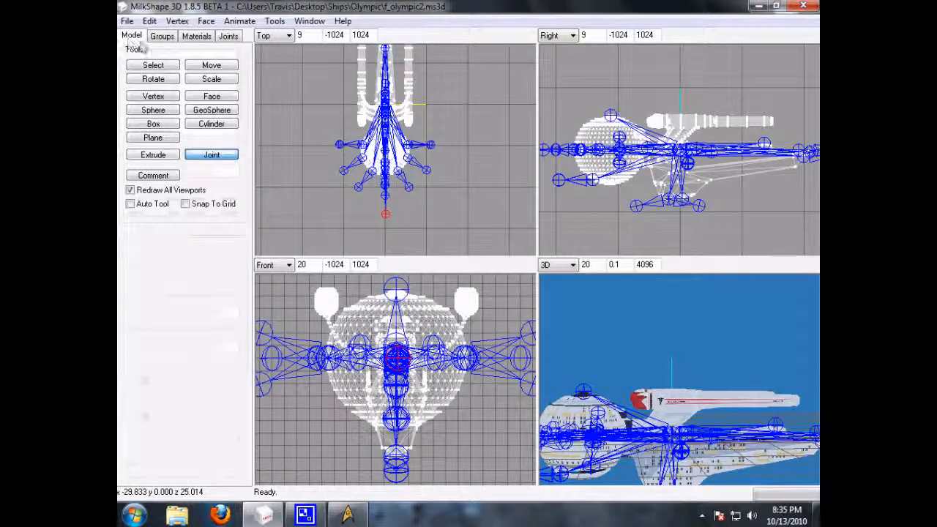
left_click(212, 67)
left_click(223, 239)
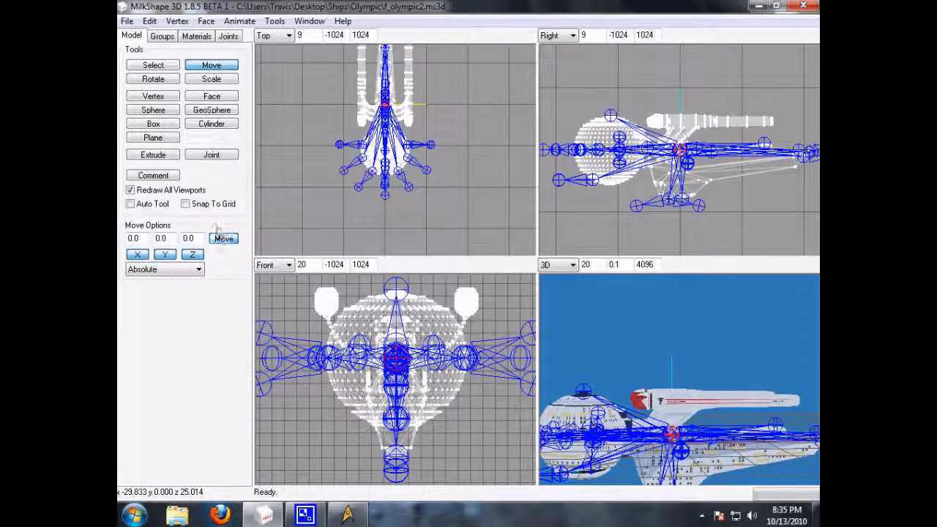
Examine the engine nacelle and its logo up close in the 3D view alongside the m_p_engine and m_l_logo joints
left_click(227, 36)
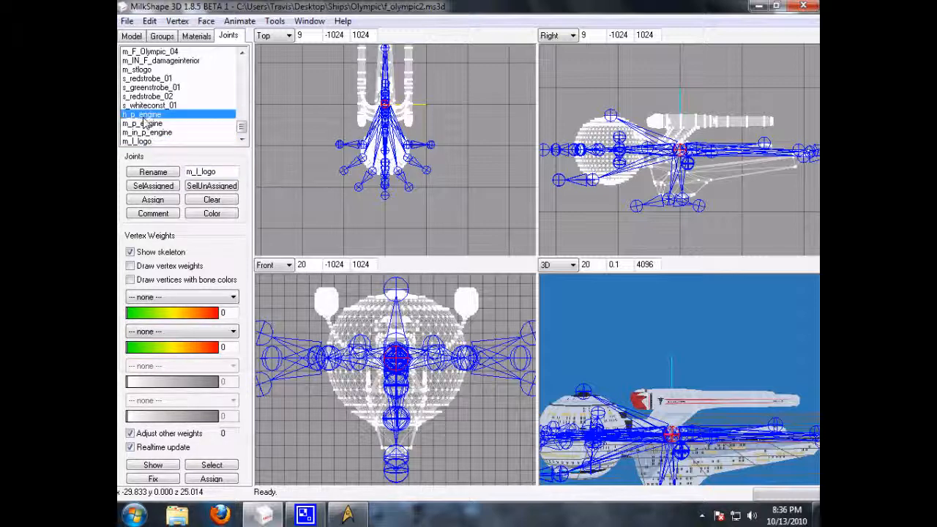
scroll(665, 400, "up", 5)
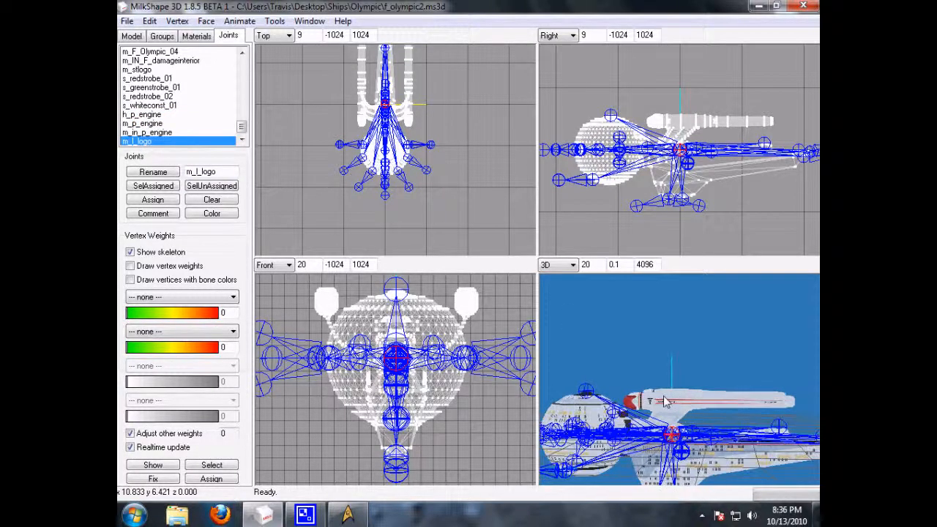
left_click_drag(665, 401, 630, 418)
scroll(629, 416, "up", 3)
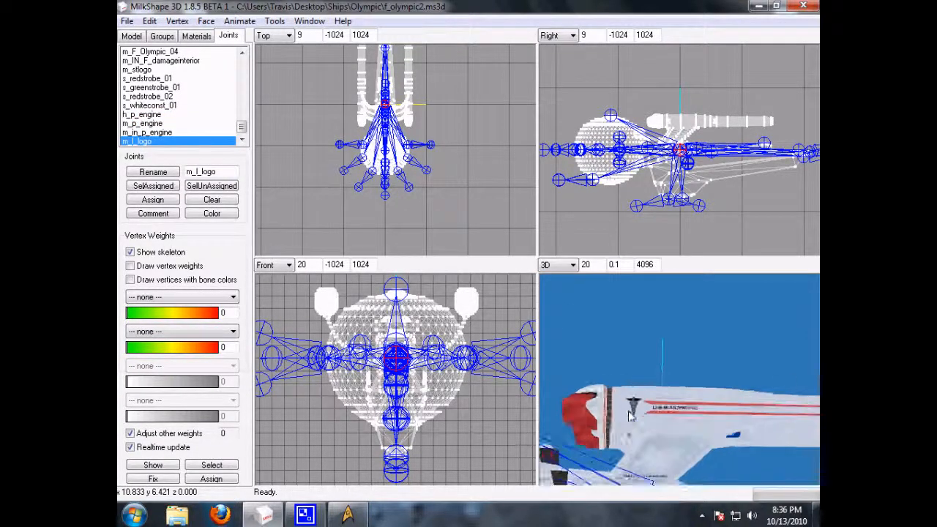
left_click(140, 124)
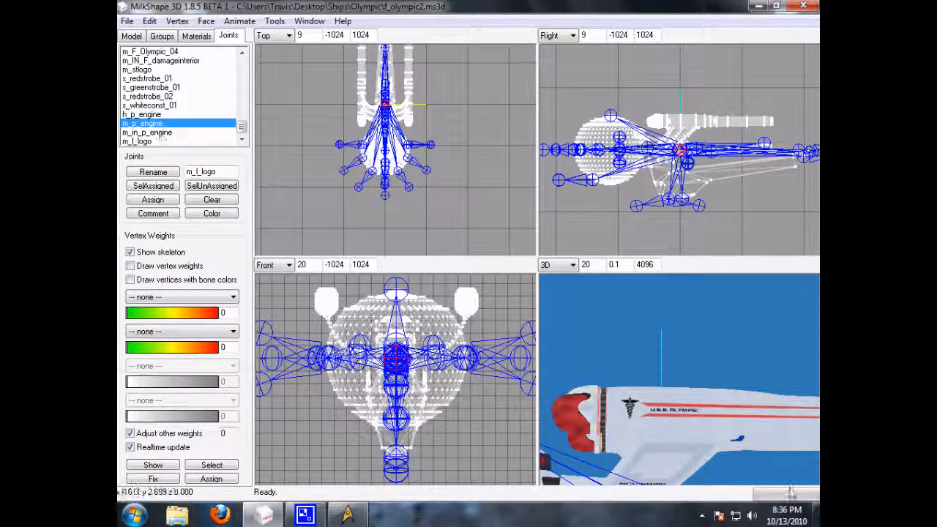
left_click_drag(670, 424, 619, 452)
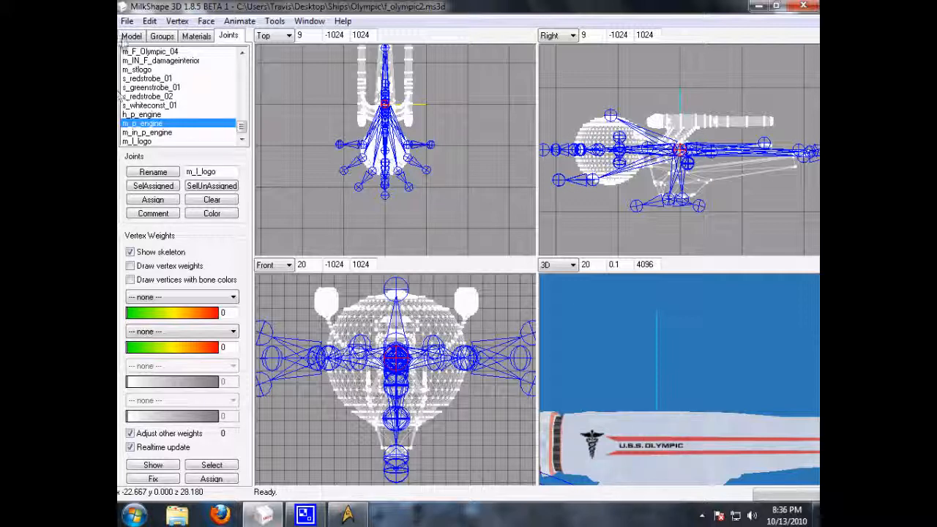
left_click(136, 141)
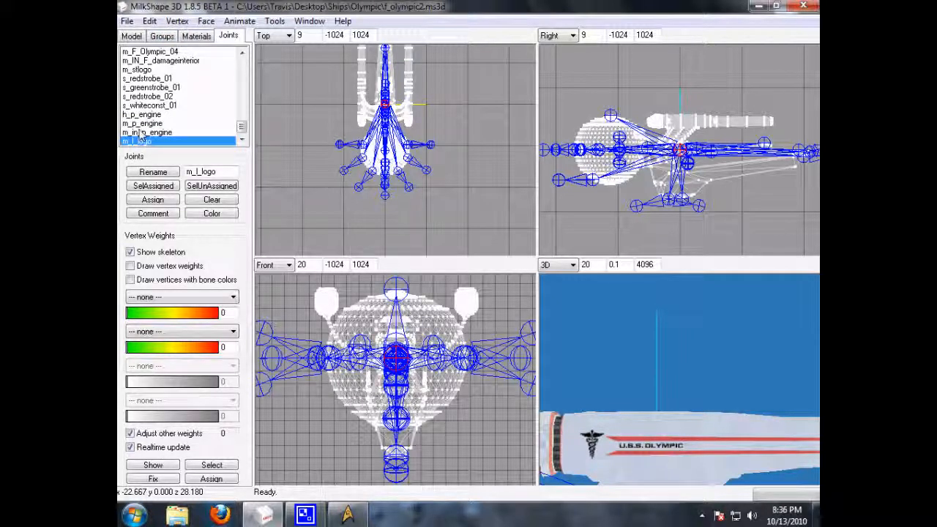
left_click(142, 123)
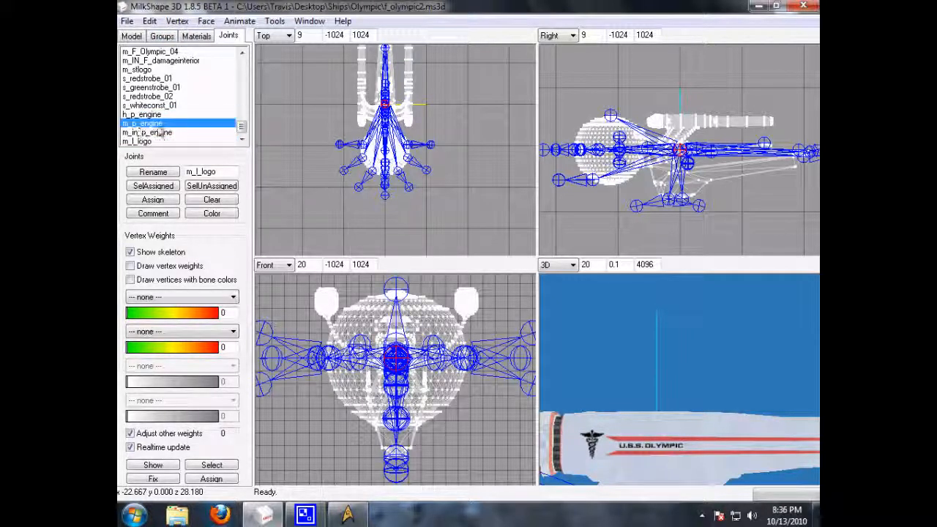
left_click_drag(663, 458, 651, 436)
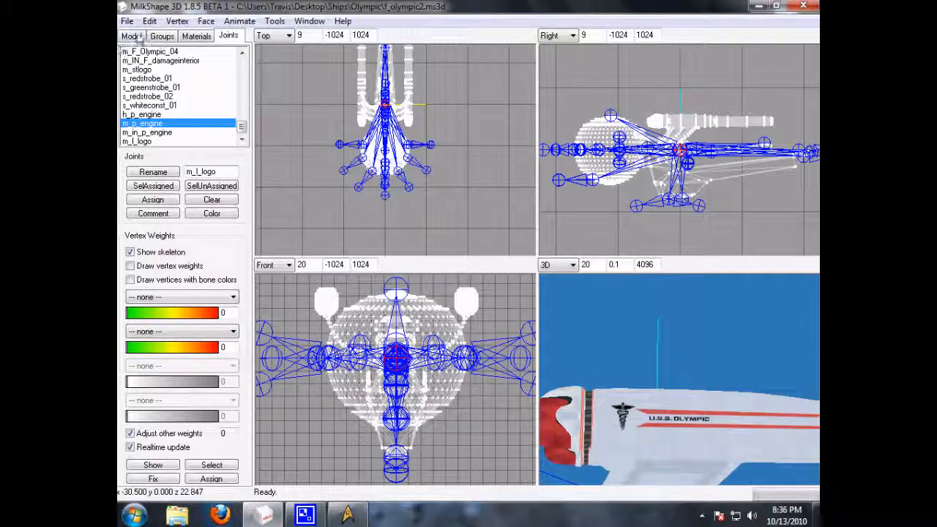
left_click(160, 37)
left_click(227, 36)
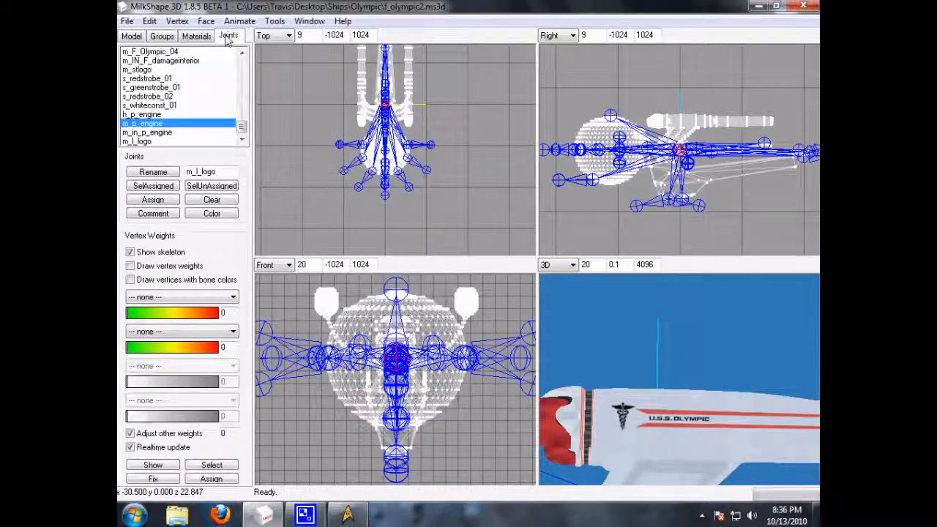
left_click_drag(682, 419, 661, 440)
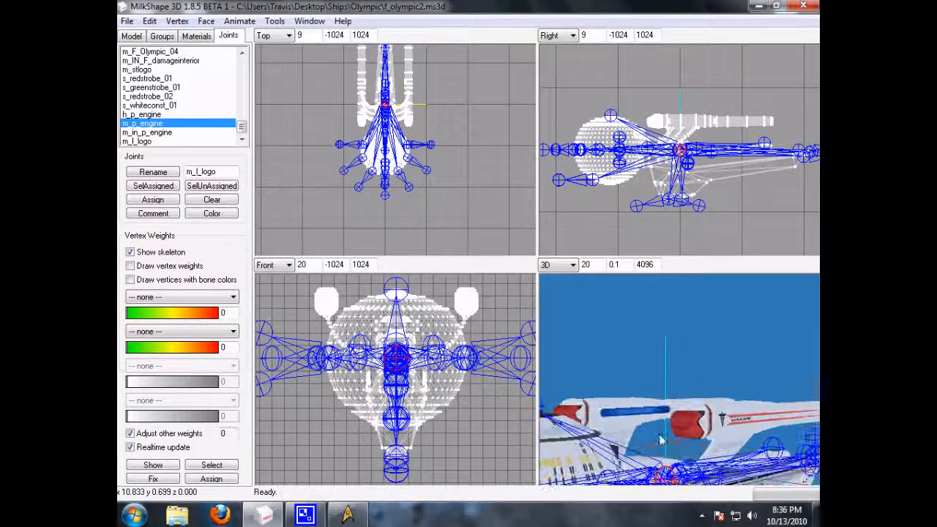
Compare the p_engine, in_p_engine and l_logo mesh groups with h_p_engine and its three child joints
left_click(161, 36)
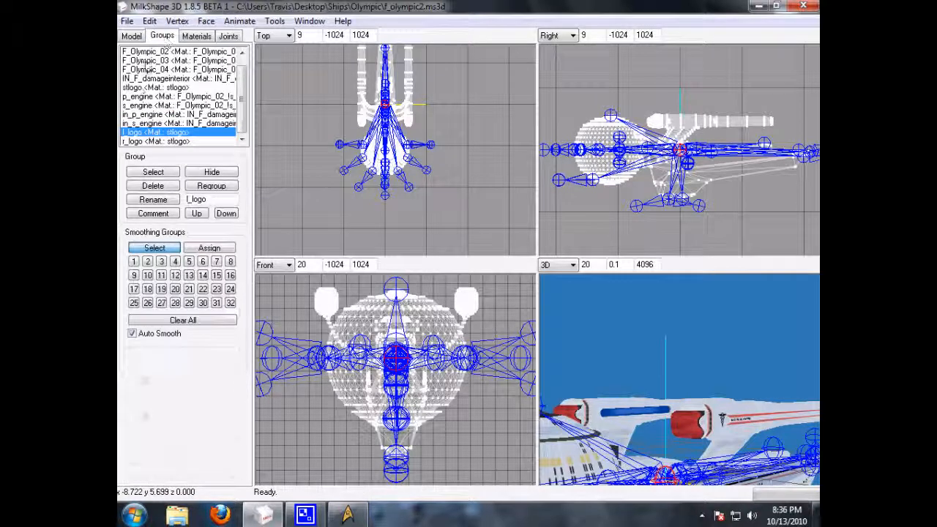
left_click(141, 97)
left_click(138, 116)
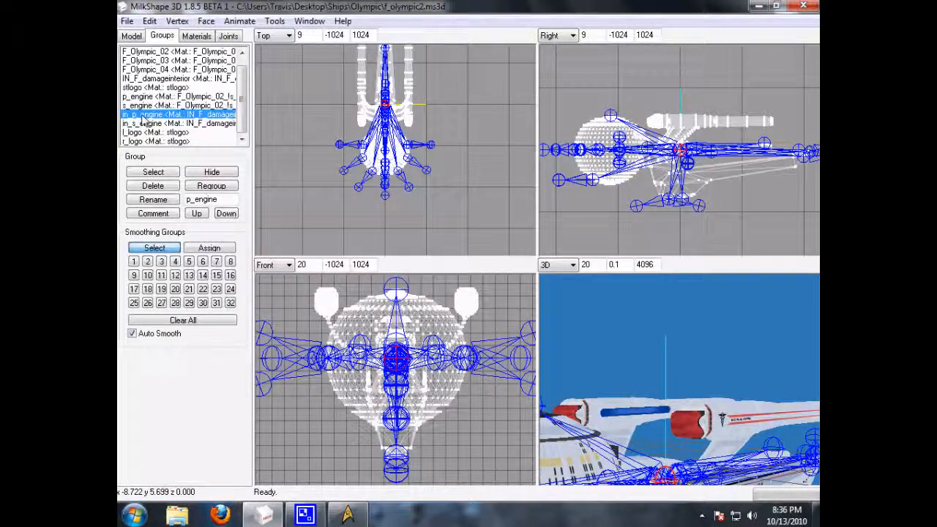
left_click(134, 133)
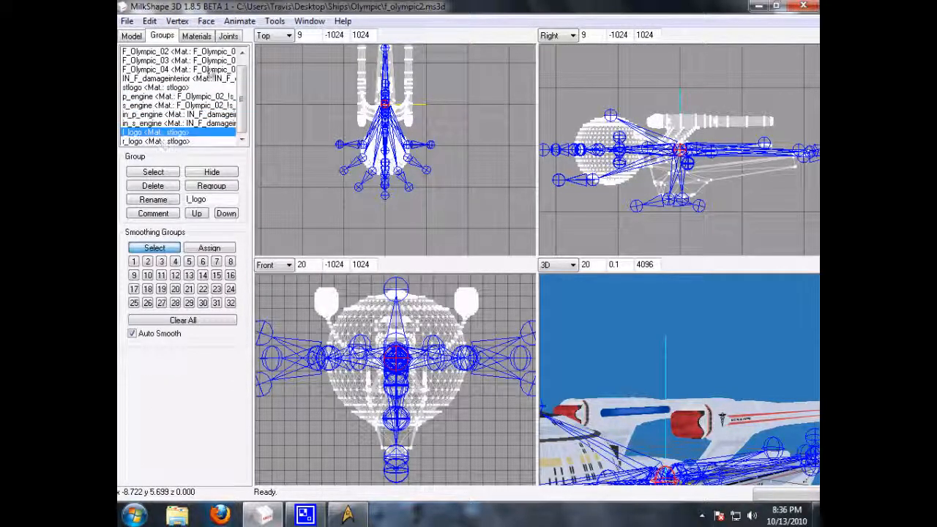
left_click(229, 37)
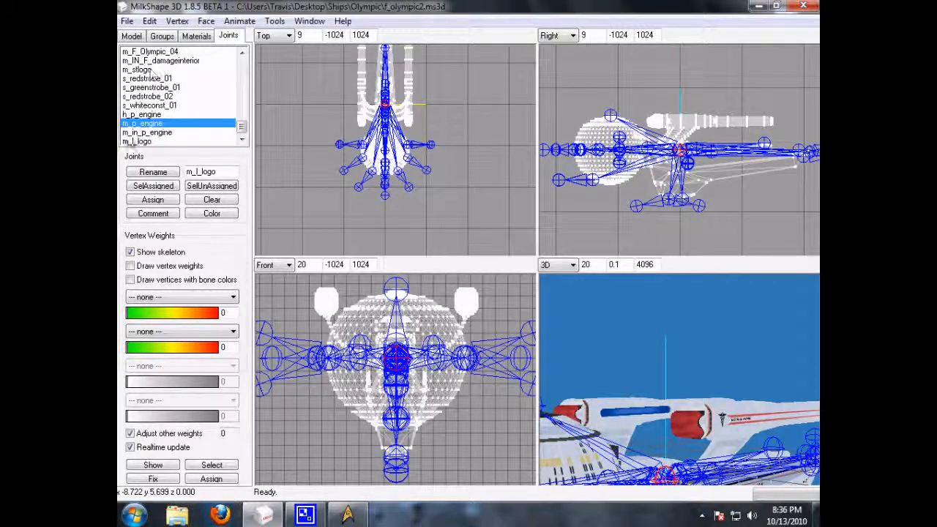
left_click(141, 115)
left_click(143, 124)
left_click(143, 133)
left_click(139, 142)
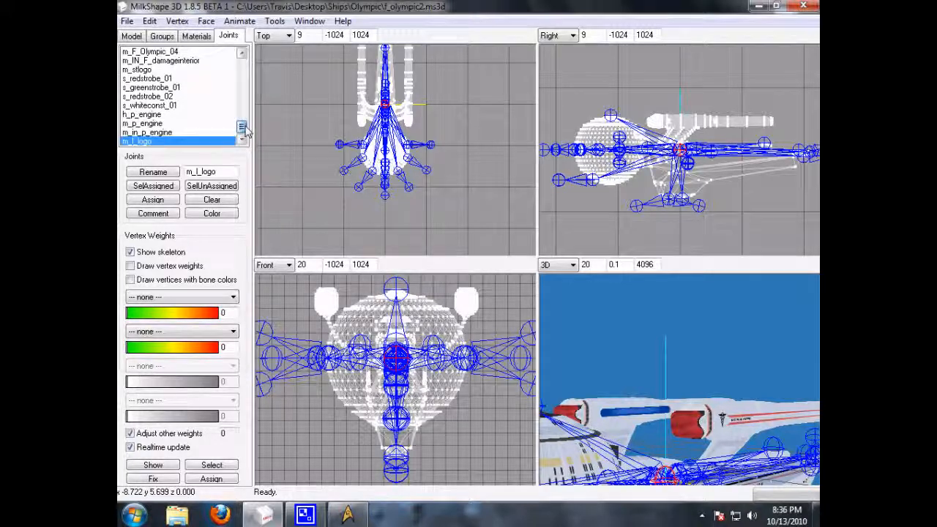
Add a fourth child joint under h_p_engine, just ahead of the ship in the Top view, for the break point
left_click(139, 115)
left_click(132, 36)
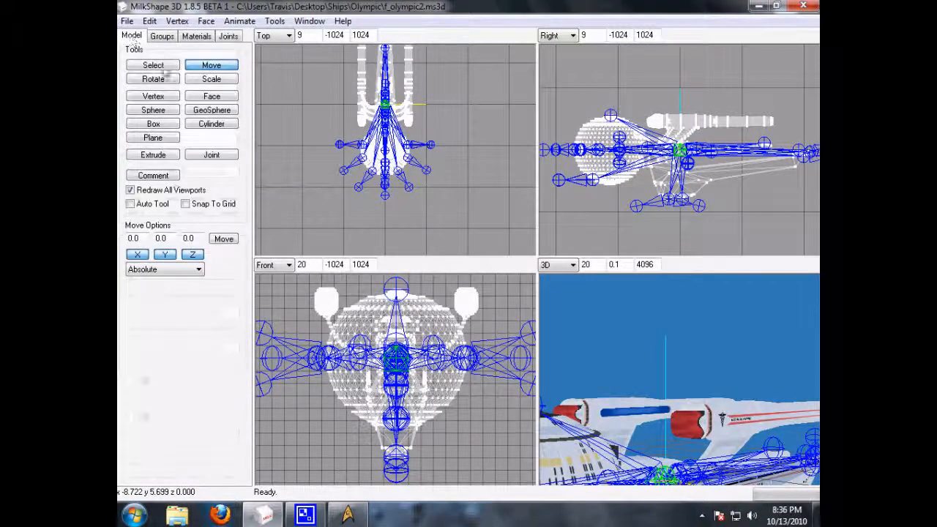
left_click(211, 154)
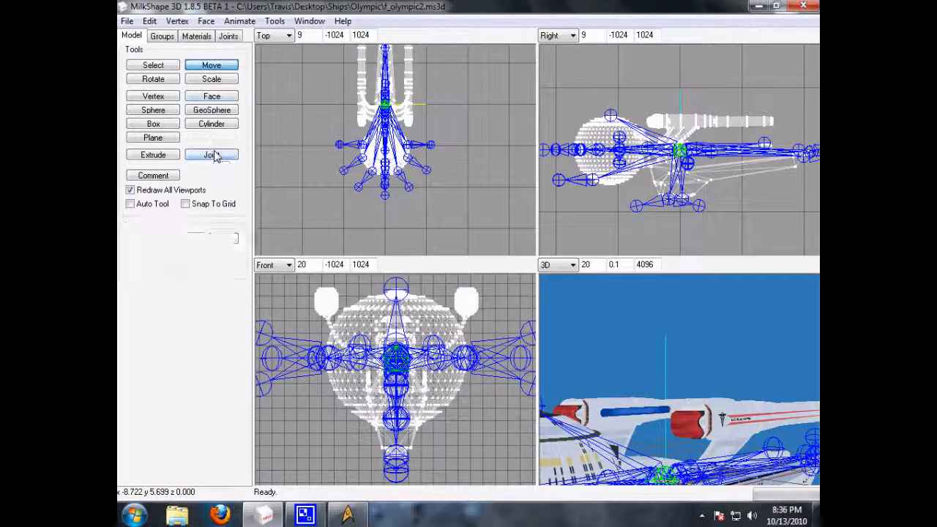
left_click(385, 214)
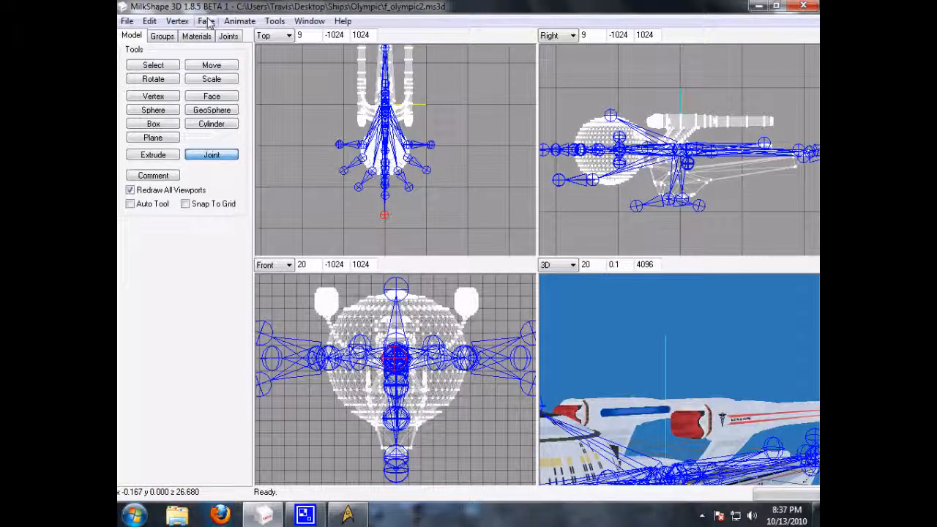
Rename the break-point joint h_break_01 and compare its numbering with the s_redstrobe joints
left_click(228, 36)
double_click(208, 171)
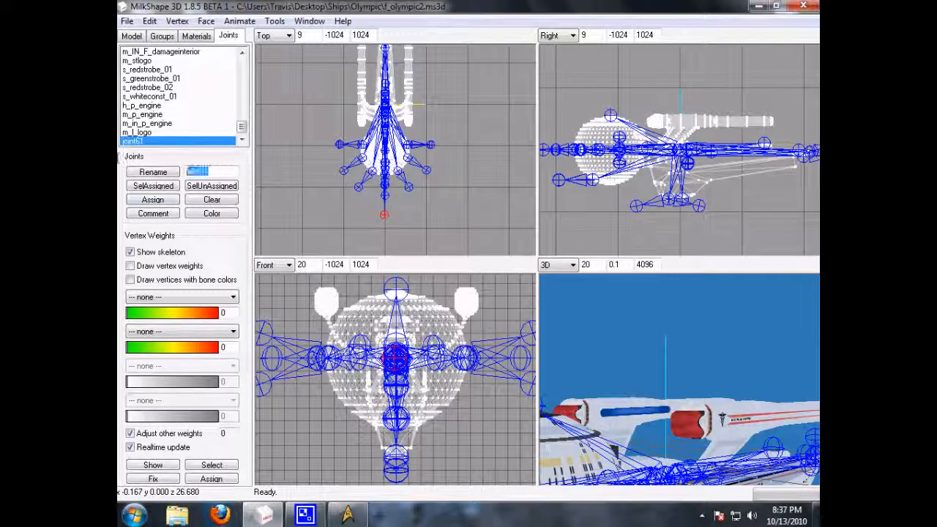
type("h_break_01")
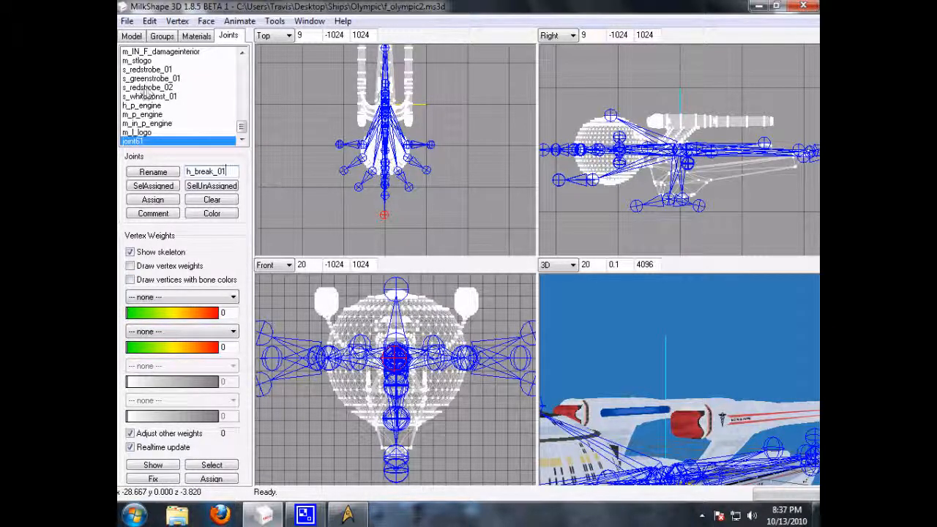
left_click(155, 171)
left_click_drag(196, 170, 209, 171)
left_click(210, 170)
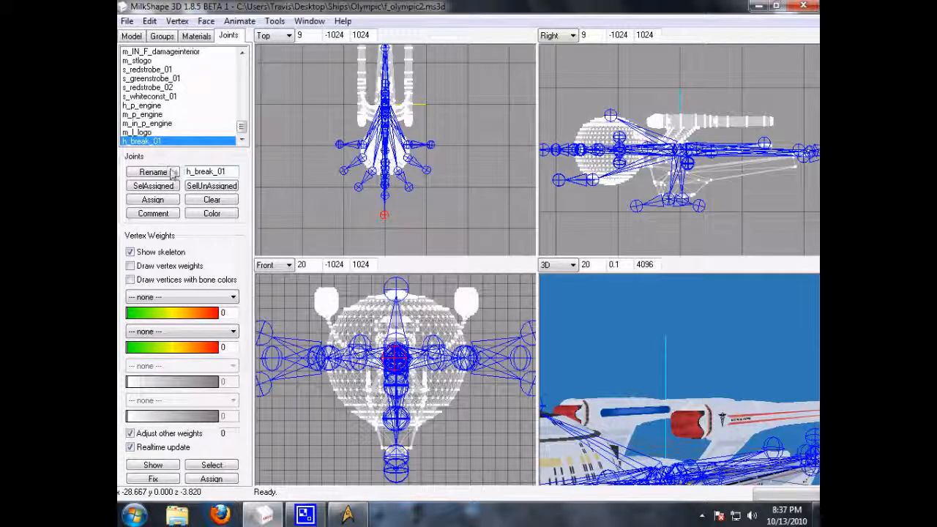
left_click(132, 87)
left_click(131, 69)
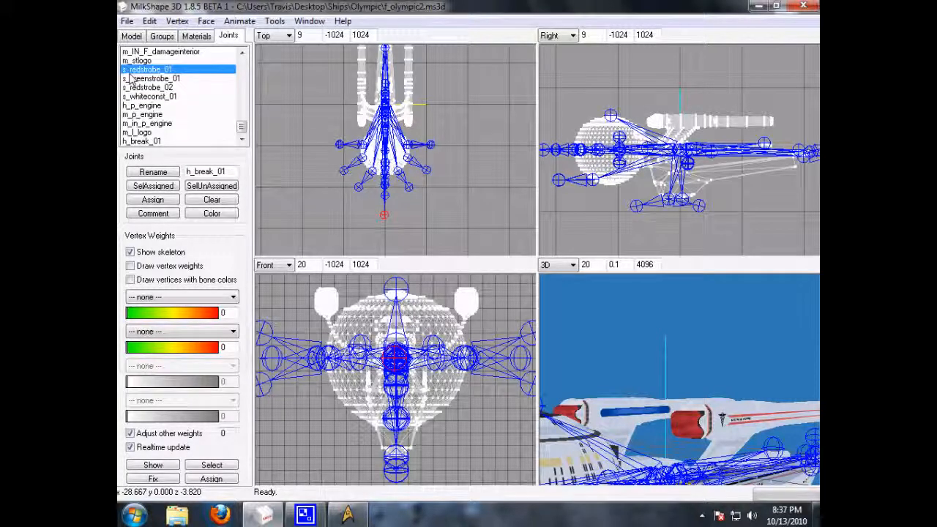
Move the h_break_01 joint to the absolute origin 0.0, 0.0, 0.0 and keep it selected in the joint list
left_click(144, 142)
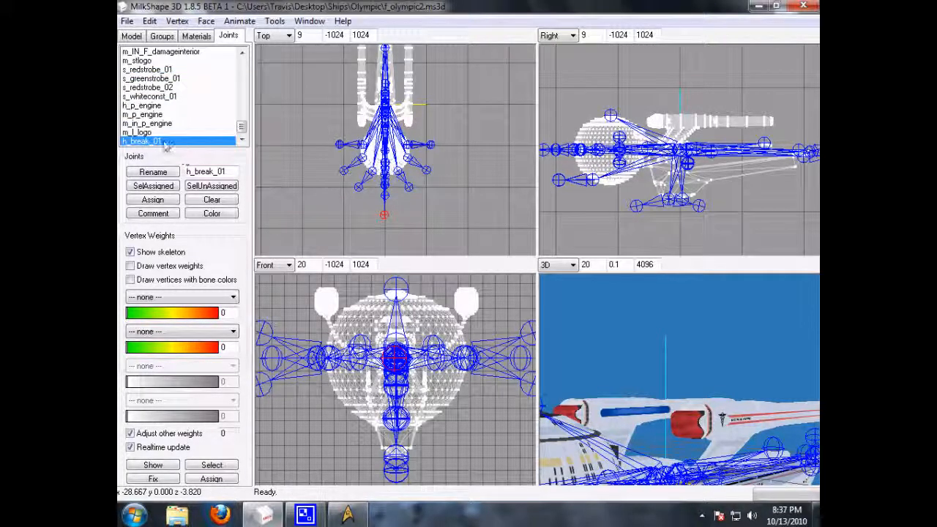
left_click(135, 116)
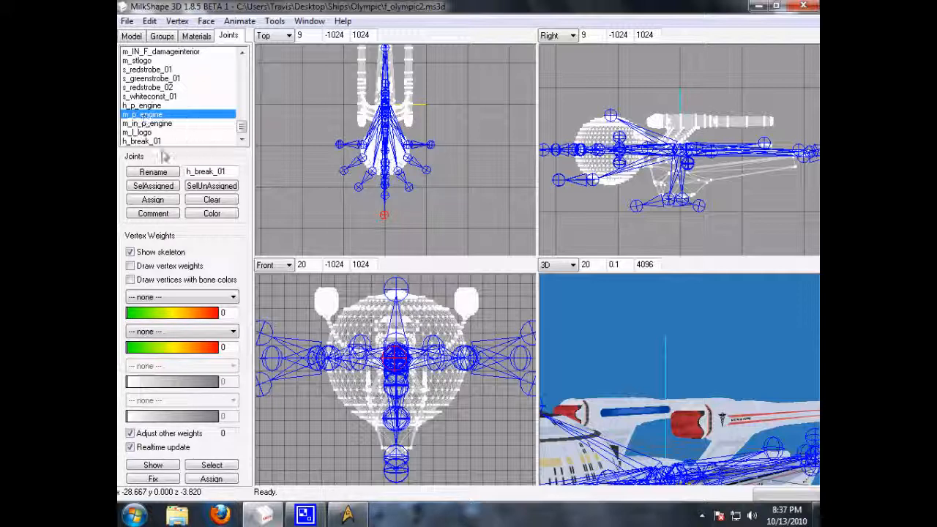
left_click(132, 36)
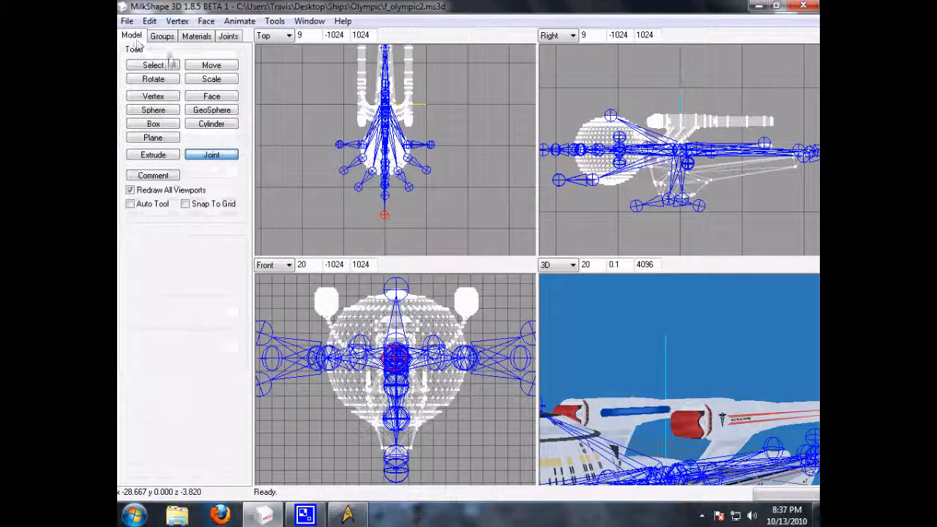
left_click(210, 68)
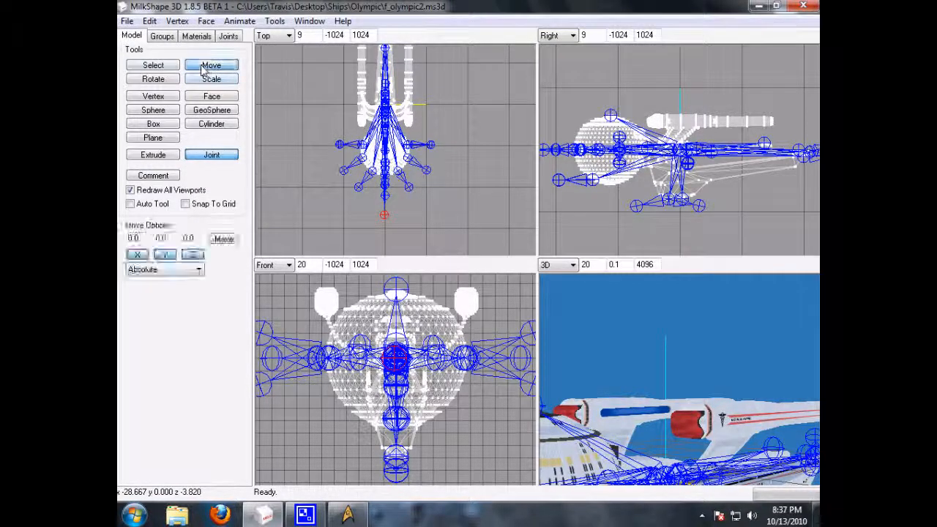
left_click(223, 239)
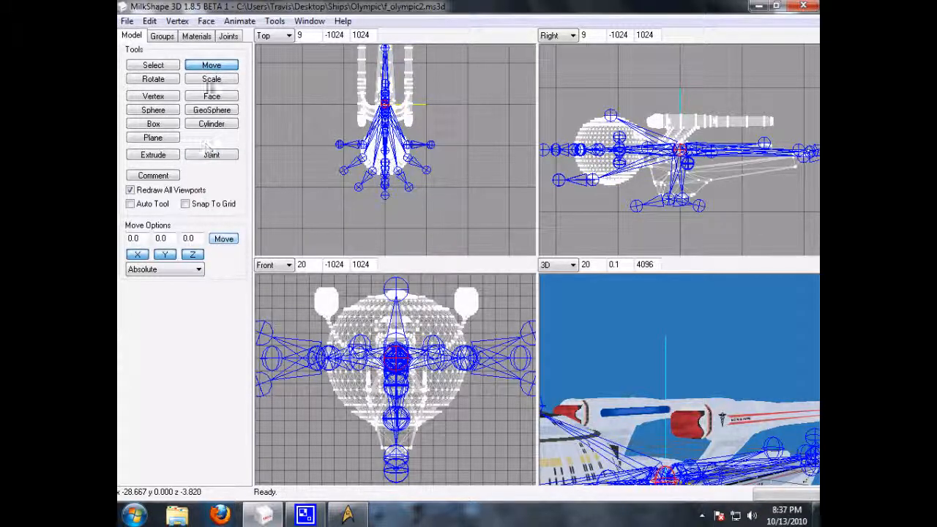
left_click(226, 37)
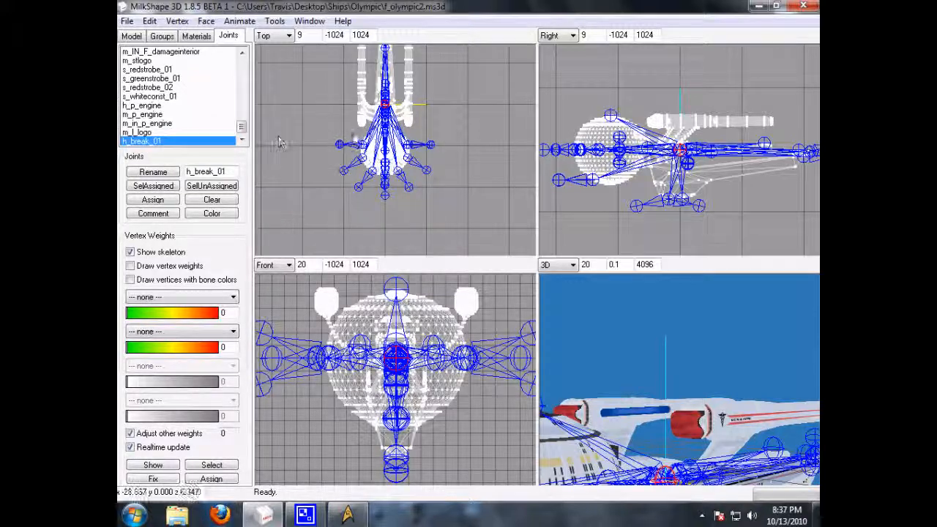
Add a child joint under h_break_01, ahead of the ship in the Top view, and rename it e_plasmamed
left_click(132, 36)
left_click(210, 155)
left_click(384, 217)
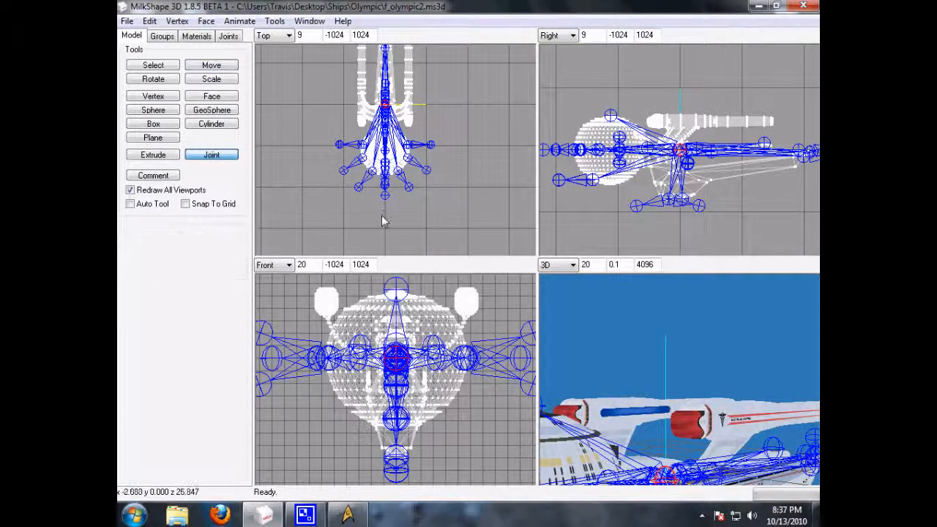
left_click(228, 38)
double_click(199, 171)
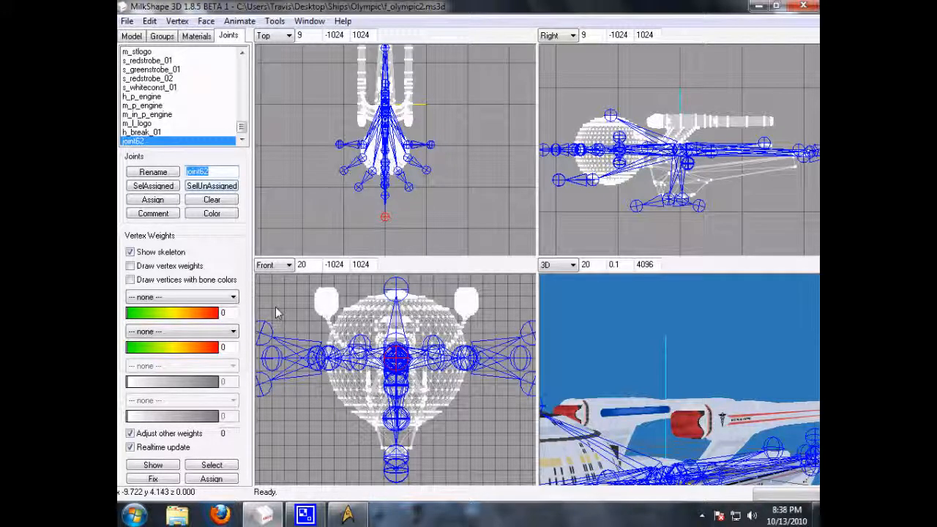
type("e_plasmamed")
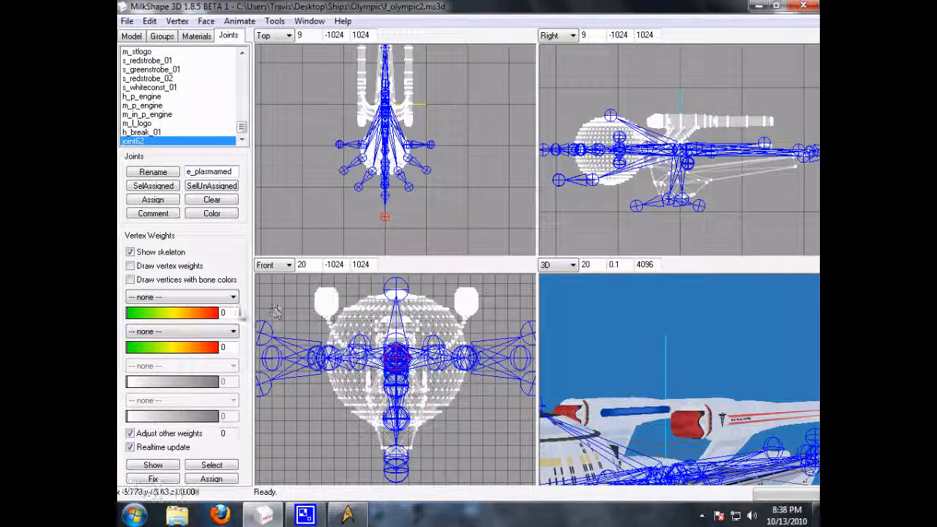
left_click(161, 176)
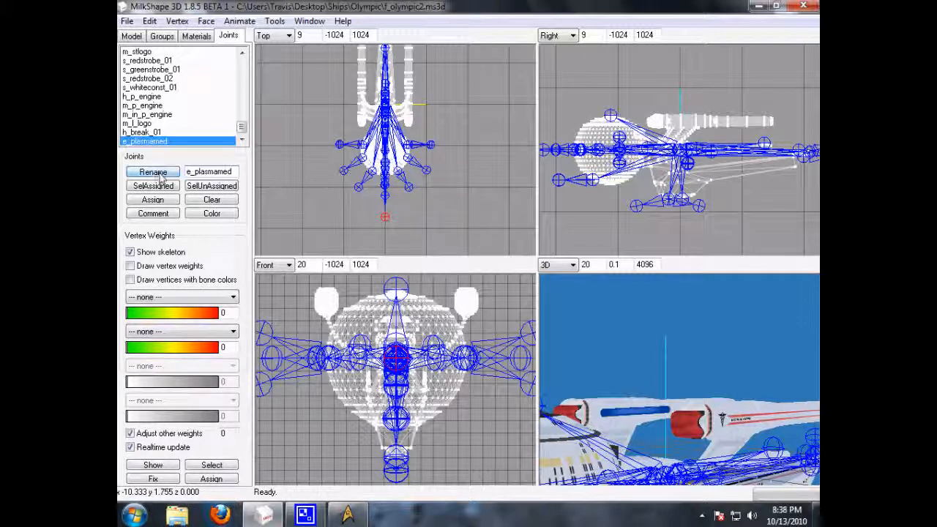
Move the e_plasmamed joint to where the p_engine nacelle meets its pylon, positioning it in the Top and Right views
left_click(133, 37)
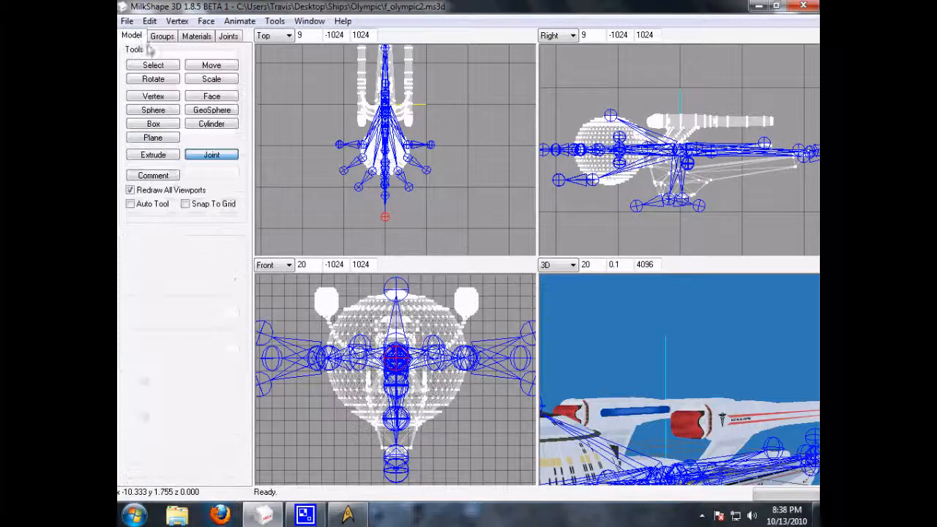
left_click(210, 67)
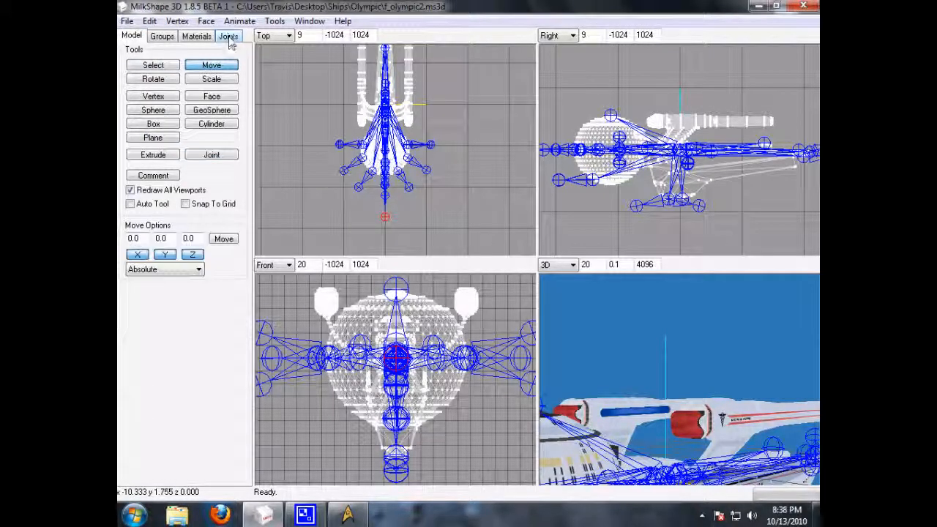
left_click_drag(384, 217, 409, 98)
left_click_drag(697, 152, 683, 129)
left_click_drag(656, 411, 690, 441)
scroll(690, 420, "up", 3)
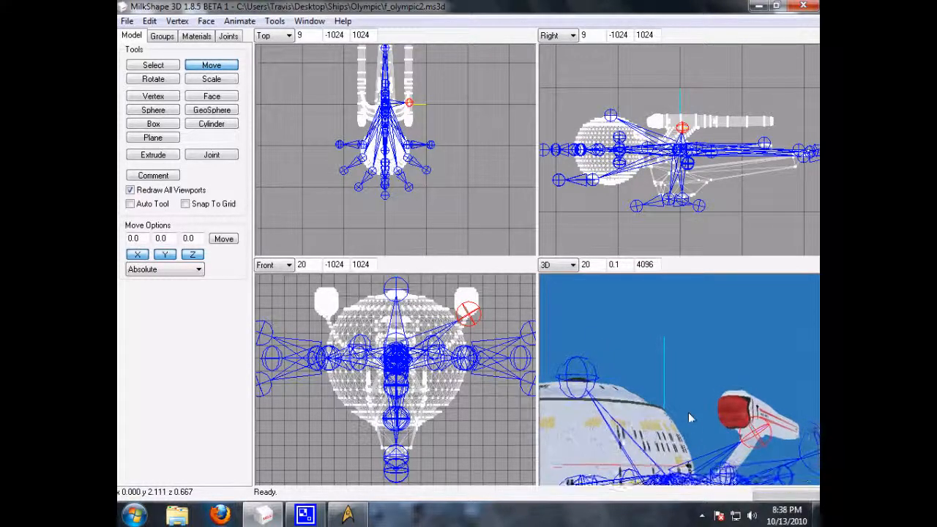
Nudge the e_plasmamed joint slightly inward in the Front view and check its fit against the nacelle in 3D
left_click(229, 37)
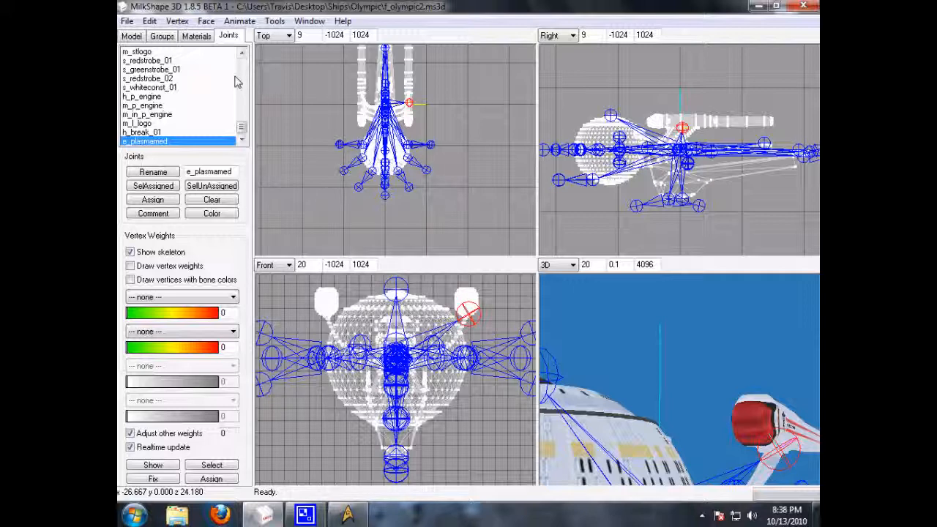
left_click_drag(644, 366, 699, 437)
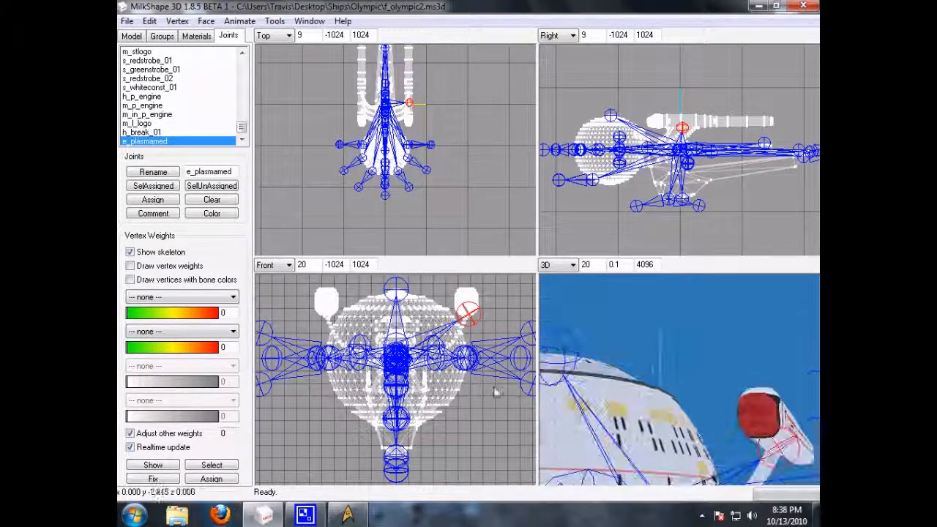
left_click_drag(469, 316, 467, 315)
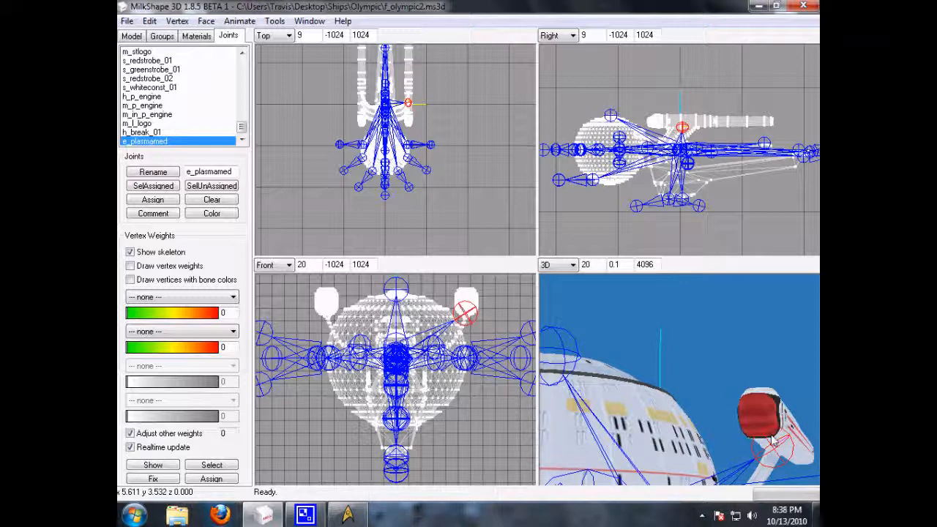
left_click_drag(772, 440, 691, 426)
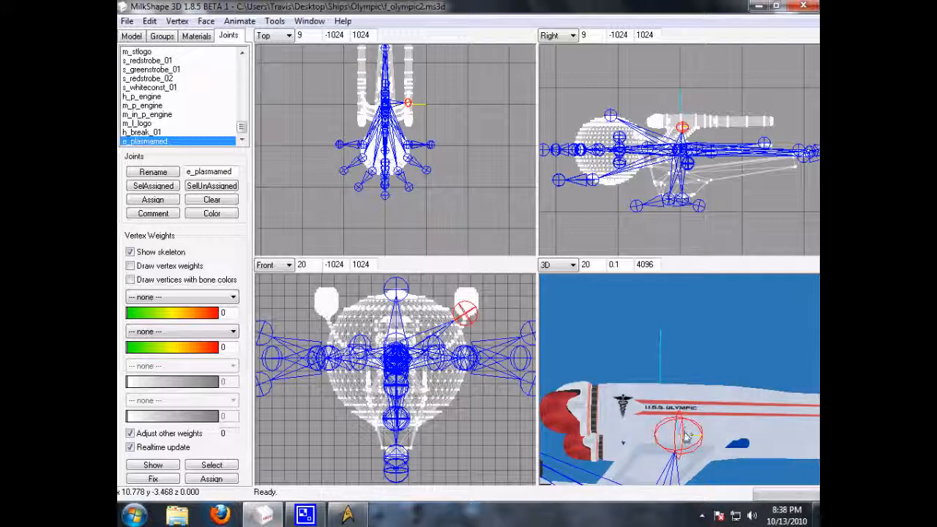
left_click_drag(682, 435, 626, 420)
left_click_drag(615, 333, 651, 378)
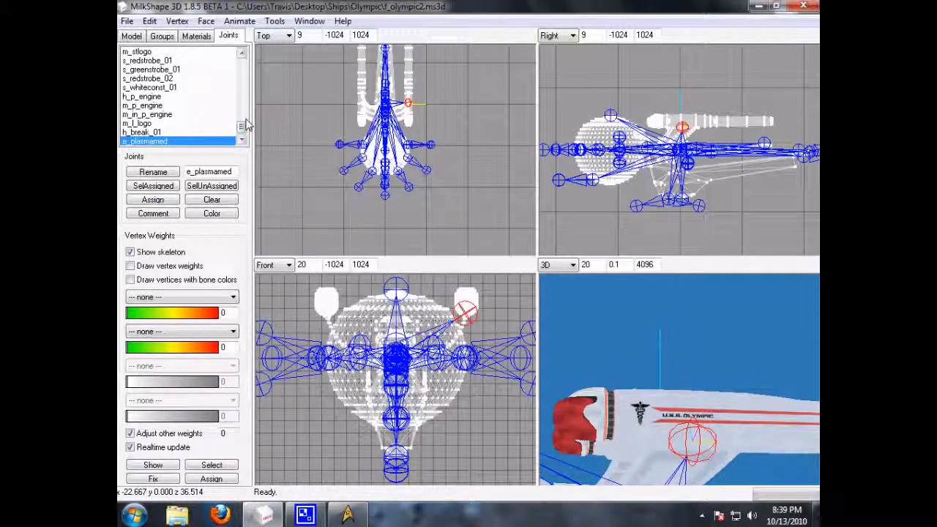
Switch to the Select tool, clear the joint selection and view the nacelle in 3D
left_click(132, 36)
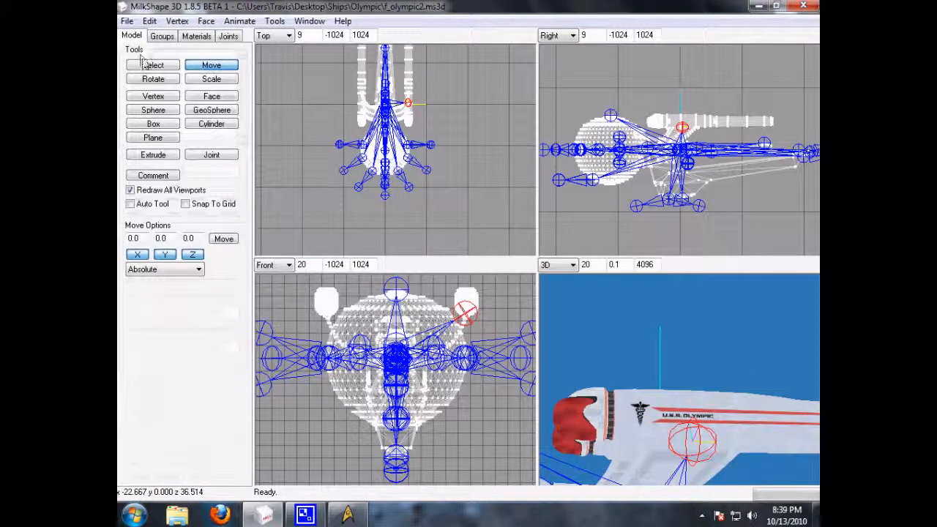
left_click(153, 66)
left_click(350, 167)
left_click_drag(648, 451, 653, 380)
Close the hardpoint structure diagram on the desktop and open the NuTrek folder inside Ships
left_click(758, 6)
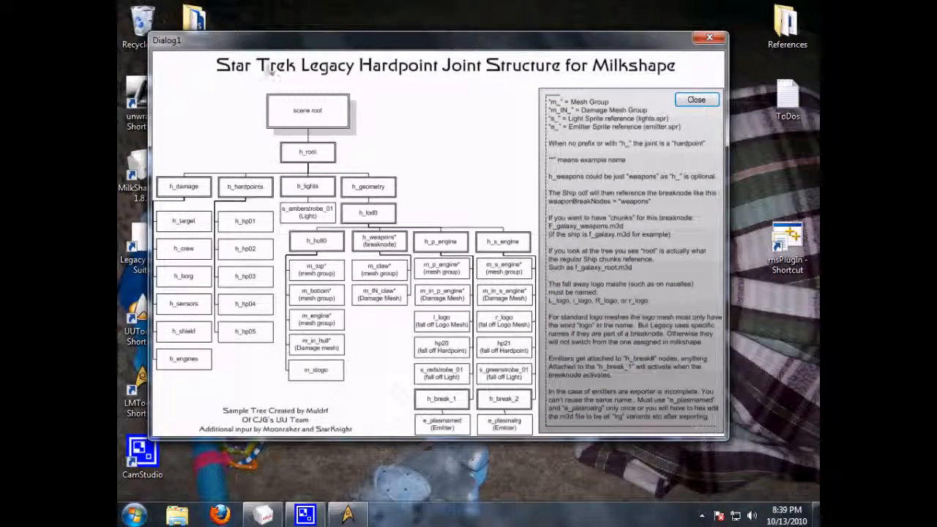
left_click(709, 38)
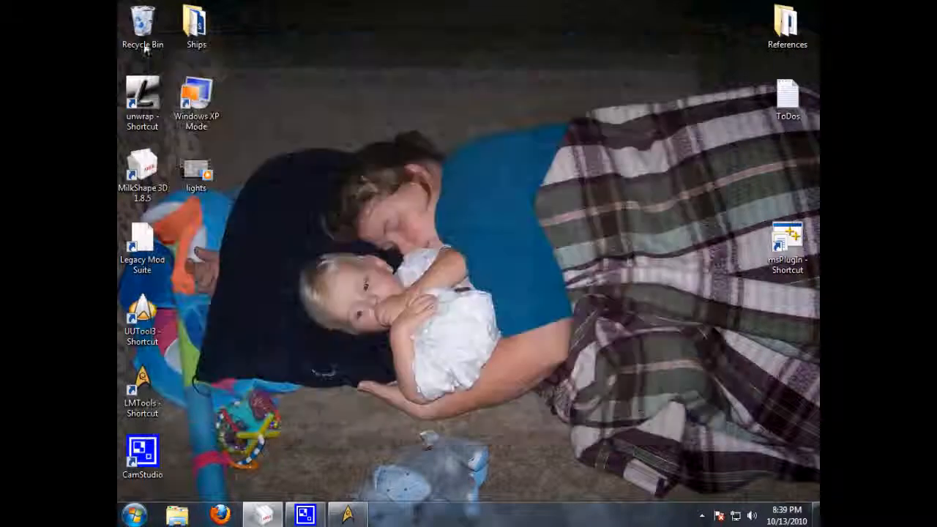
double_click(202, 23)
left_click(521, 153)
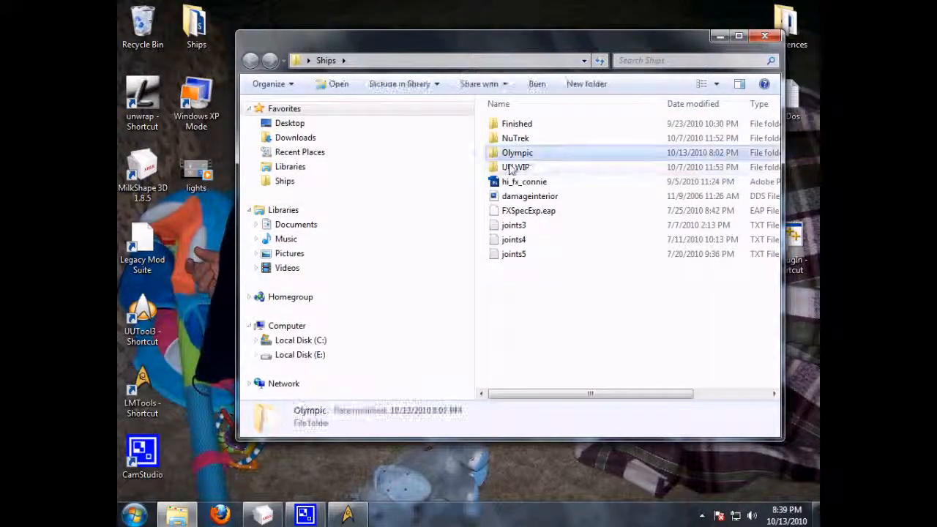
left_click(509, 139)
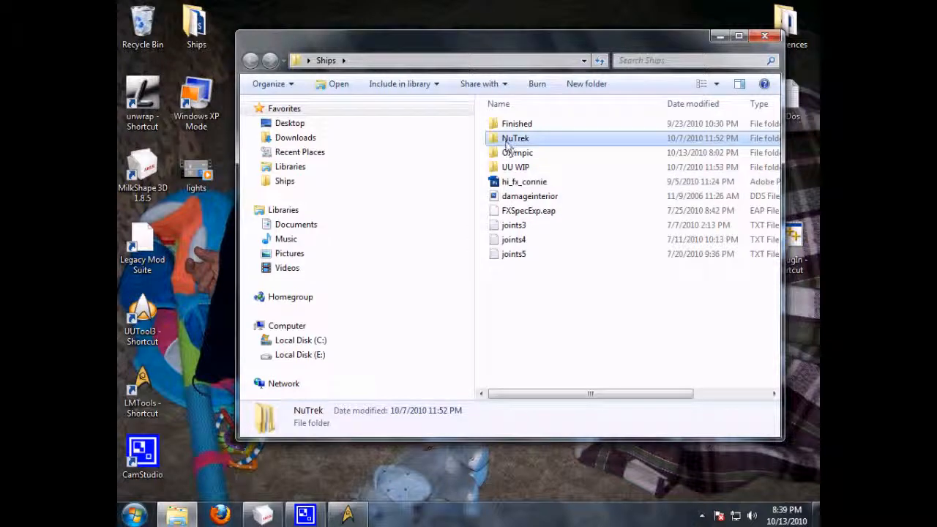
double_click(508, 138)
double_click(505, 125)
double_click(504, 125)
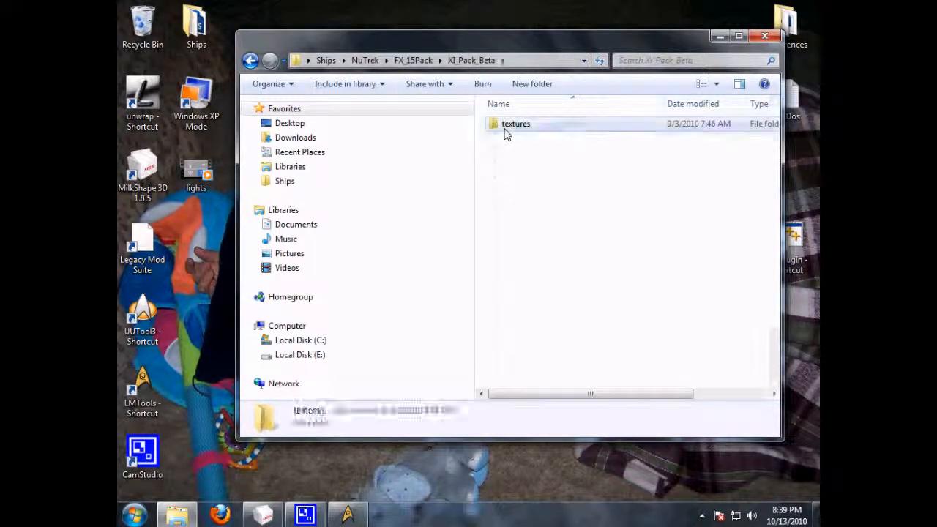
key("BackSpace")
key("BackSpace")
left_click(508, 139)
left_click(516, 152)
double_click(515, 141)
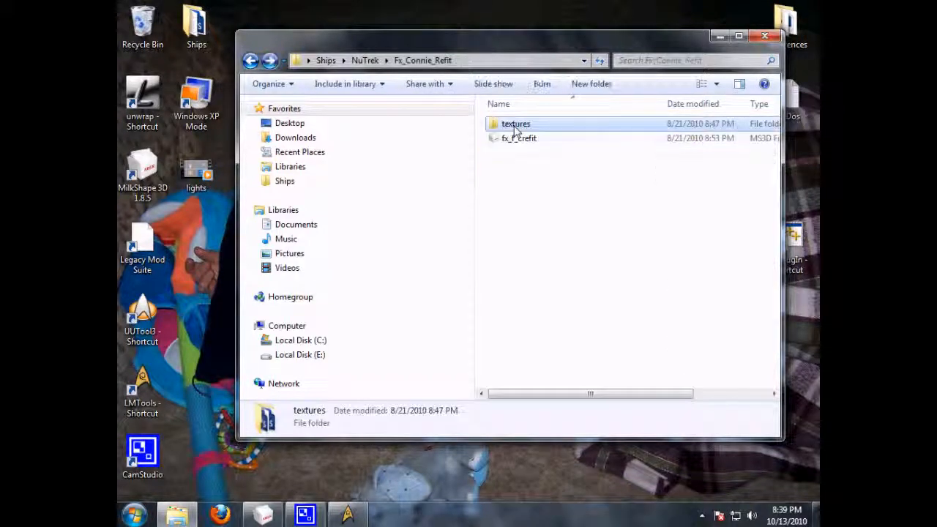
key("BackSpace")
Open the ship file fx_f_excelsior.odf from Fx_Excelsior\fx_f_excelsior\odf\ships in Notepad++
double_click(518, 152)
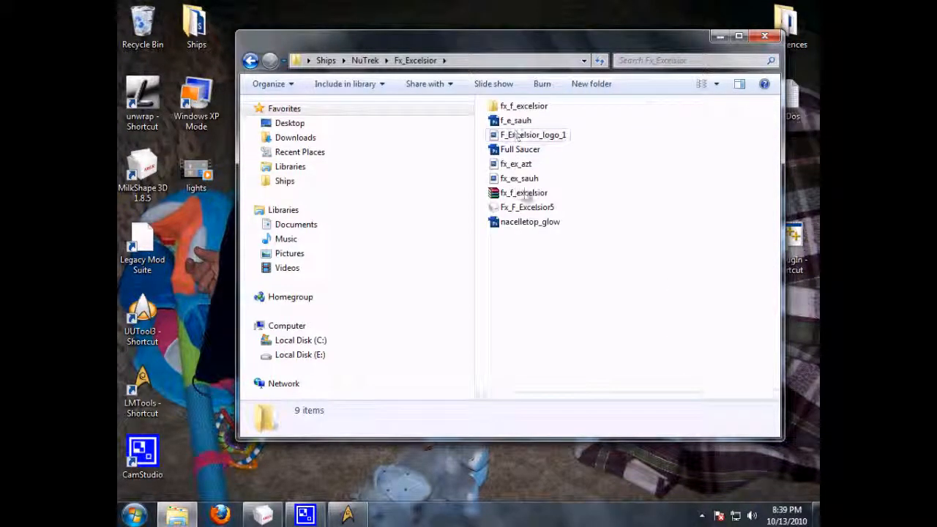
double_click(523, 105)
left_click(505, 153)
left_click_drag(508, 138, 511, 157)
double_click(515, 126)
double_click(516, 125)
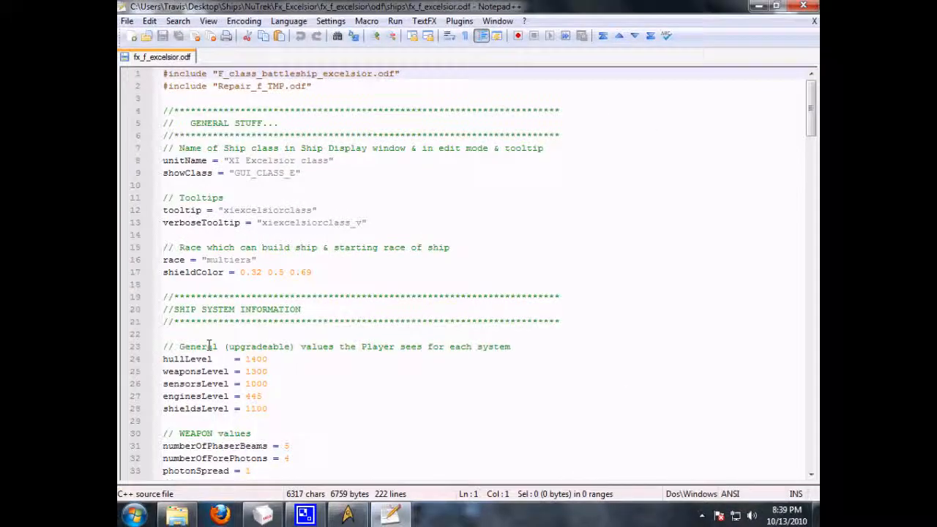
Examine the engineBreakNodes entry and its engine node names in the file's Shields and Damage section
left_click(291, 308)
scroll(297, 308, "down", 10)
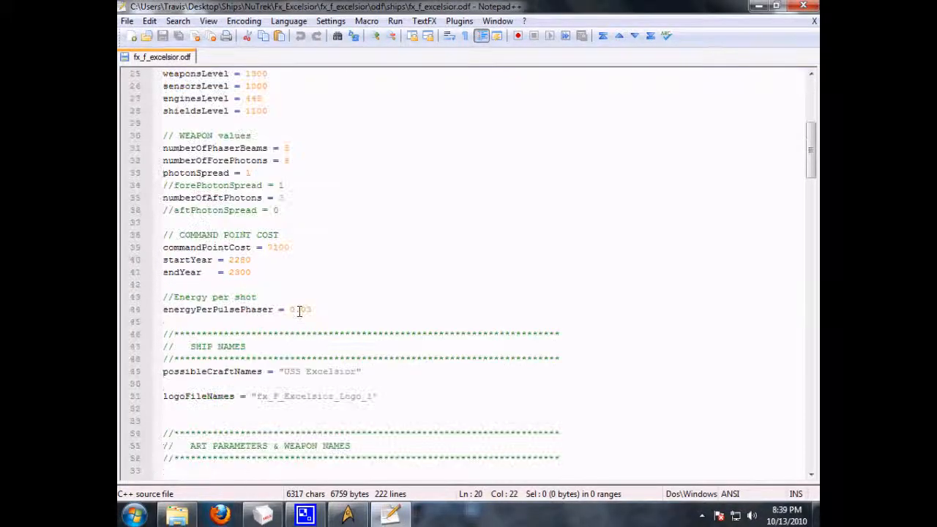
scroll(297, 300, "down", 20)
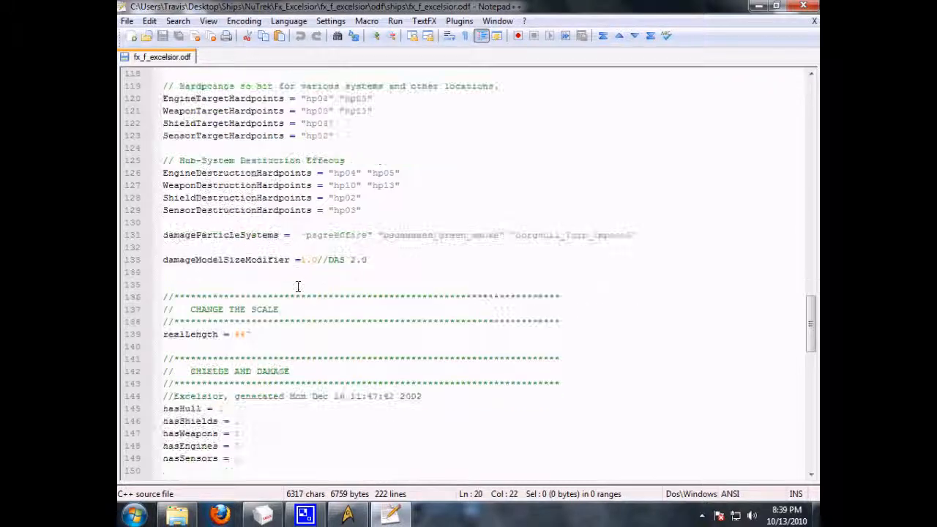
scroll(256, 263, "down", 7)
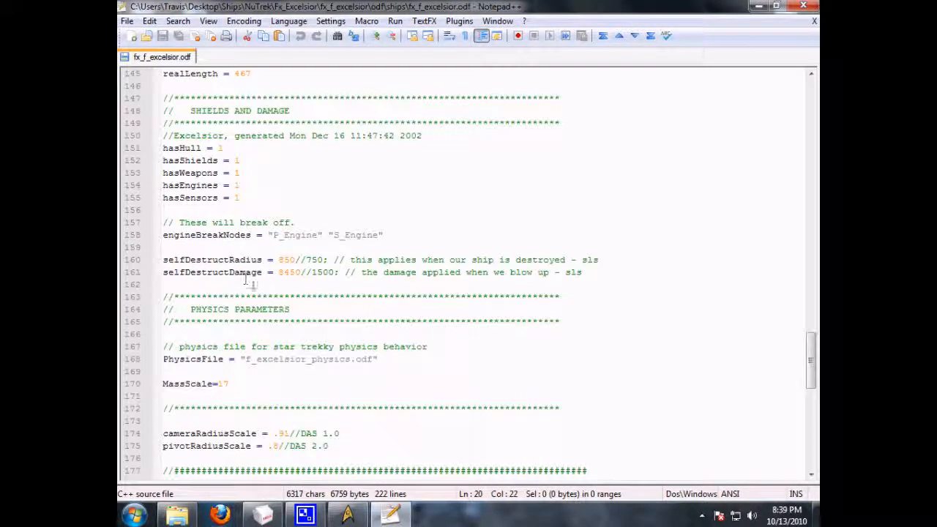
left_click_drag(393, 239, 154, 224)
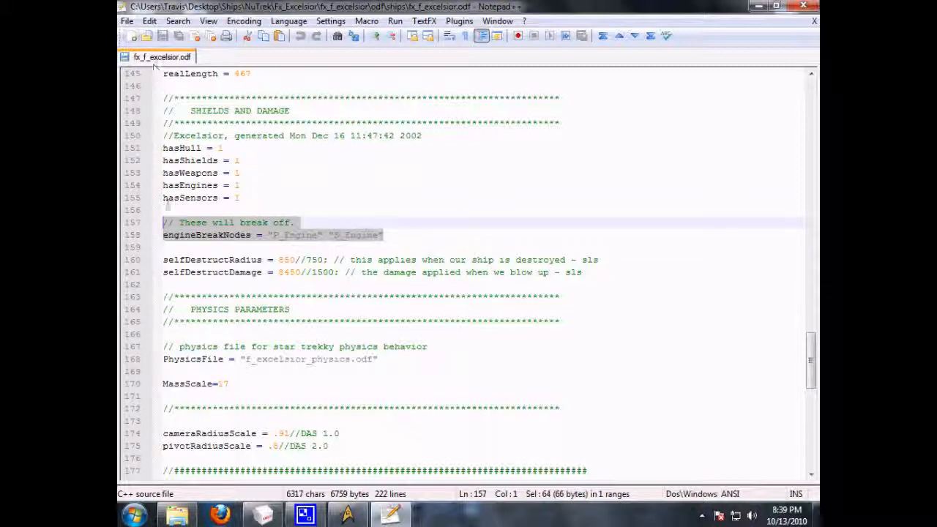
left_click(185, 224)
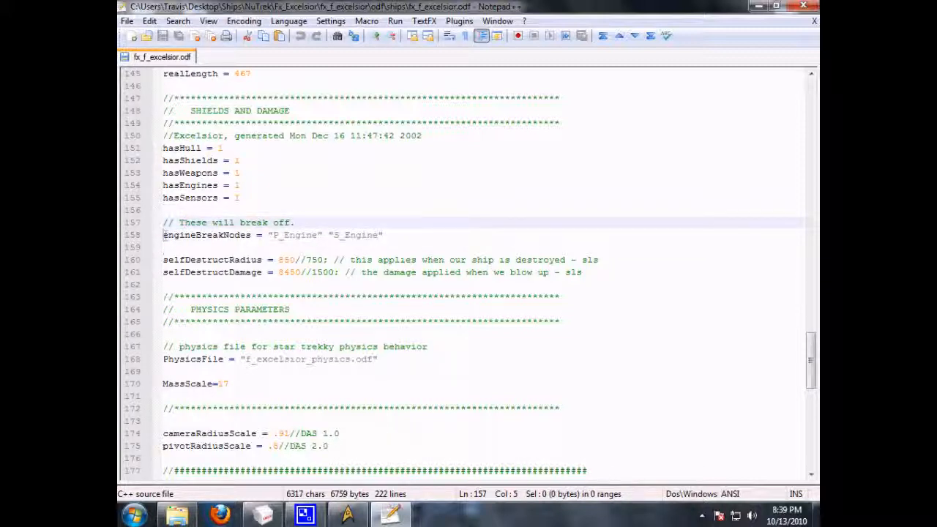
double_click(251, 238)
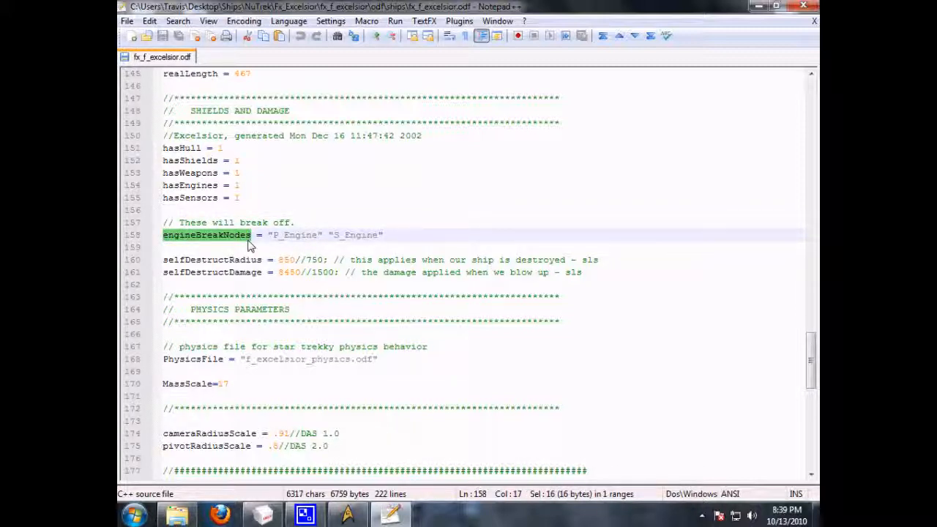
left_click(173, 224)
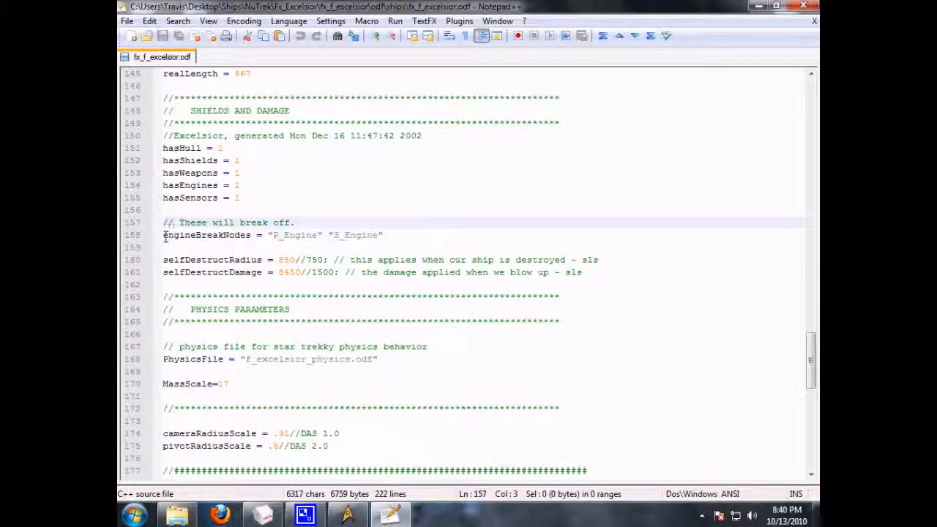
left_click_drag(164, 234, 379, 234)
left_click(430, 232)
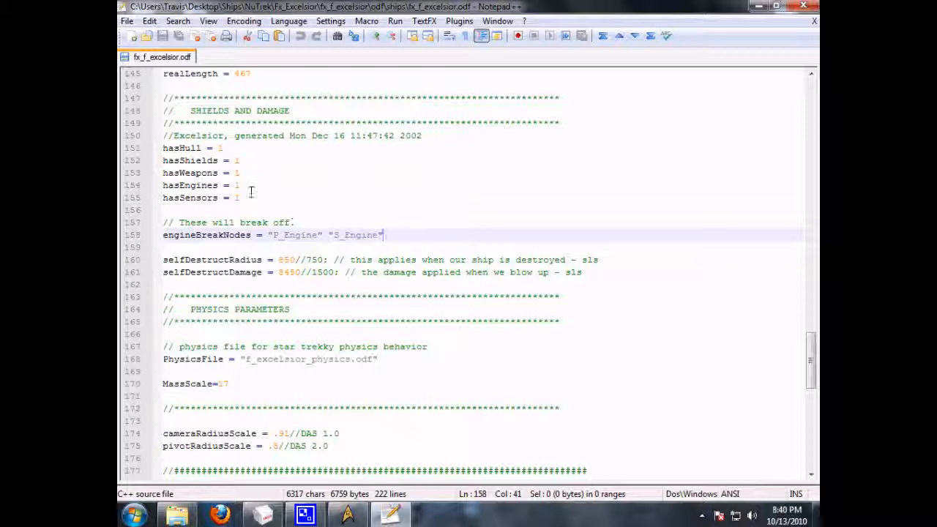
Highlight the engineBreakNodes keyword on line 158, followed by its full value "P_Engine" "S_Engine"
double_click(191, 235)
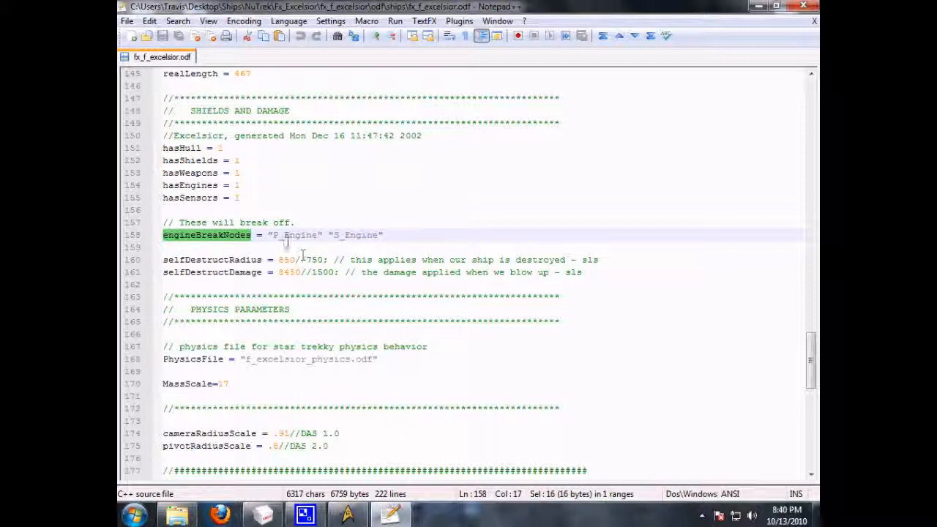
left_click(277, 235)
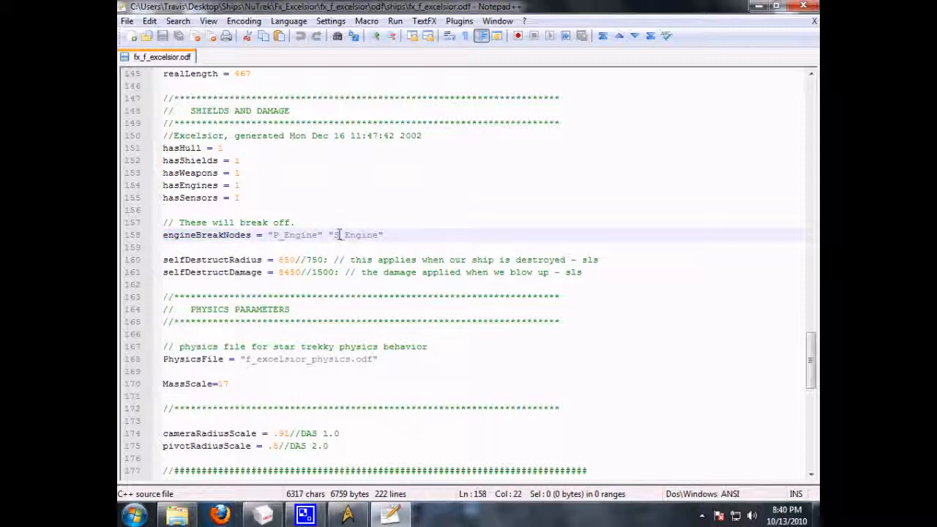
left_click(403, 236)
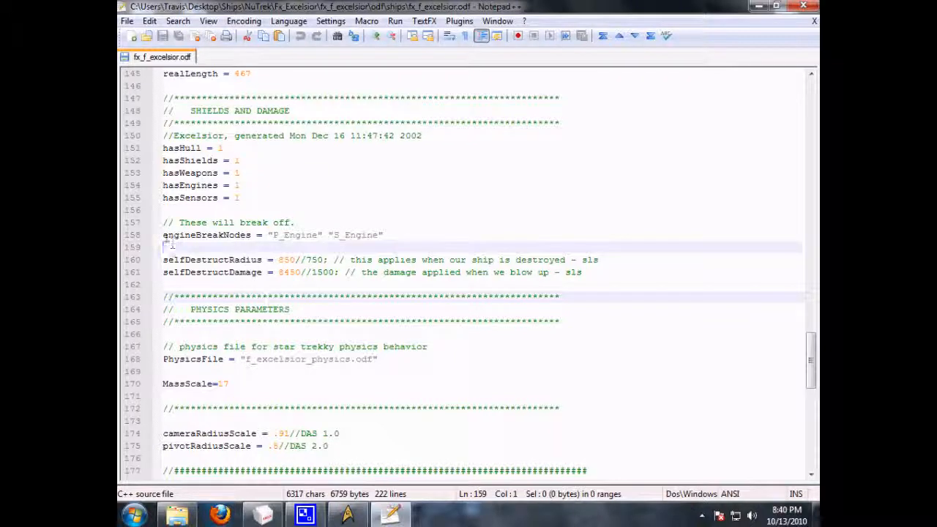
left_click(164, 235)
left_click(383, 235)
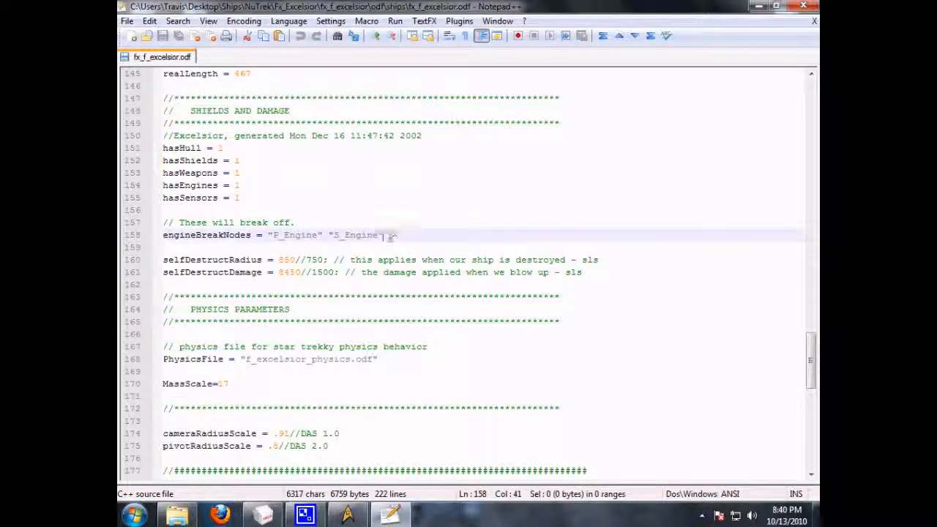
left_click_drag(269, 235, 483, 240)
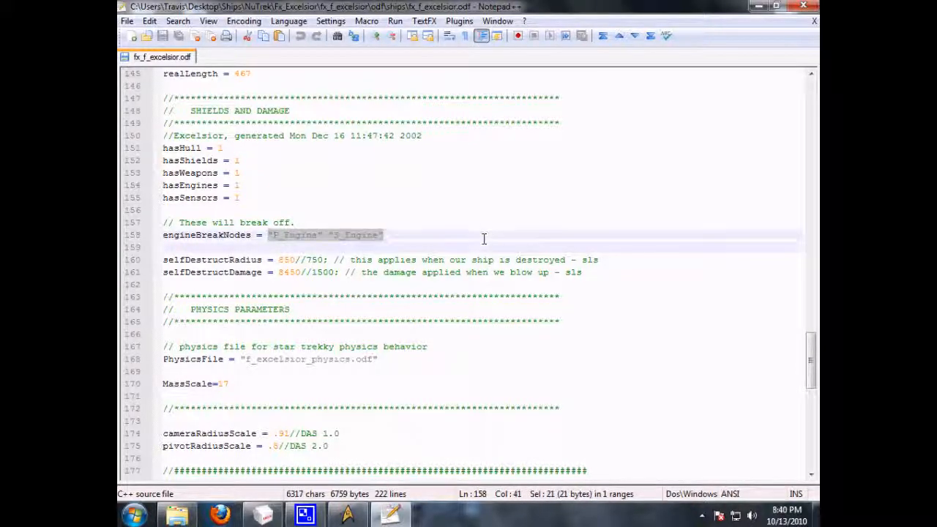
Switch to MilkShape 3D and examine the Olympic ship's complete joint structure from the side and front in the 3D view
left_click(306, 514)
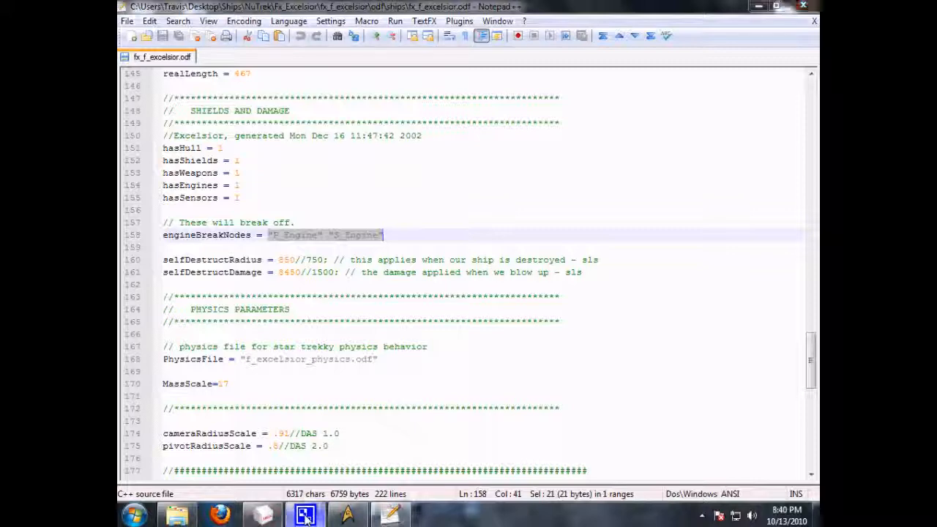
left_click(264, 514)
left_click_drag(707, 372, 790, 375)
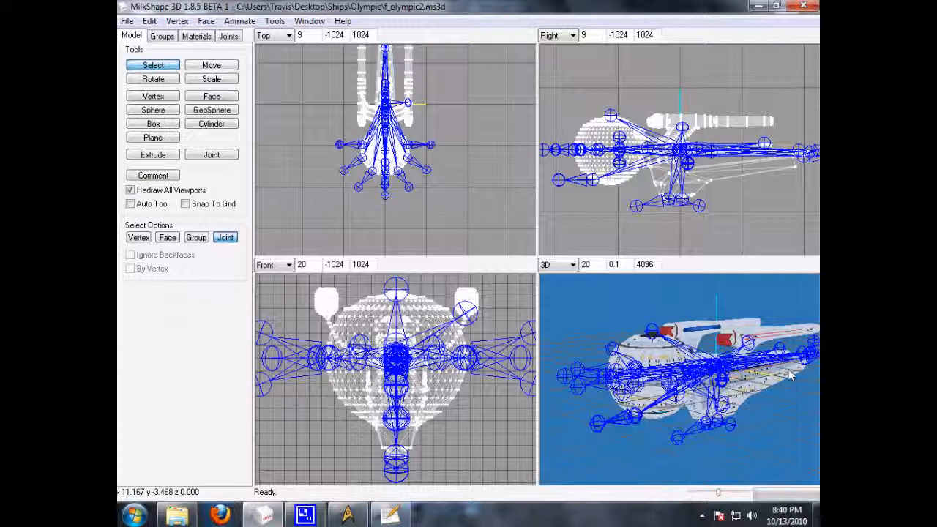
left_click_drag(791, 371, 684, 368)
left_click_drag(664, 400, 659, 377)
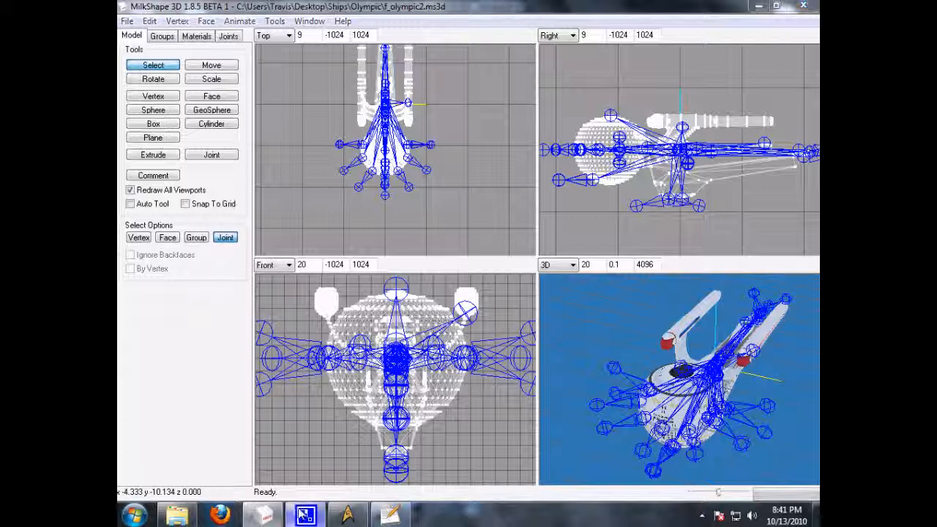
right_click(305, 514)
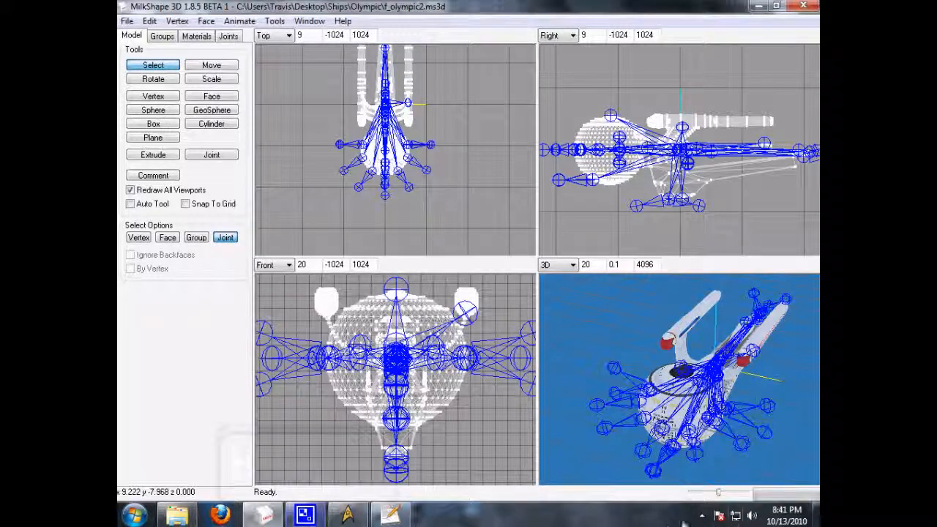
left_click(702, 516)
right_click(679, 445)
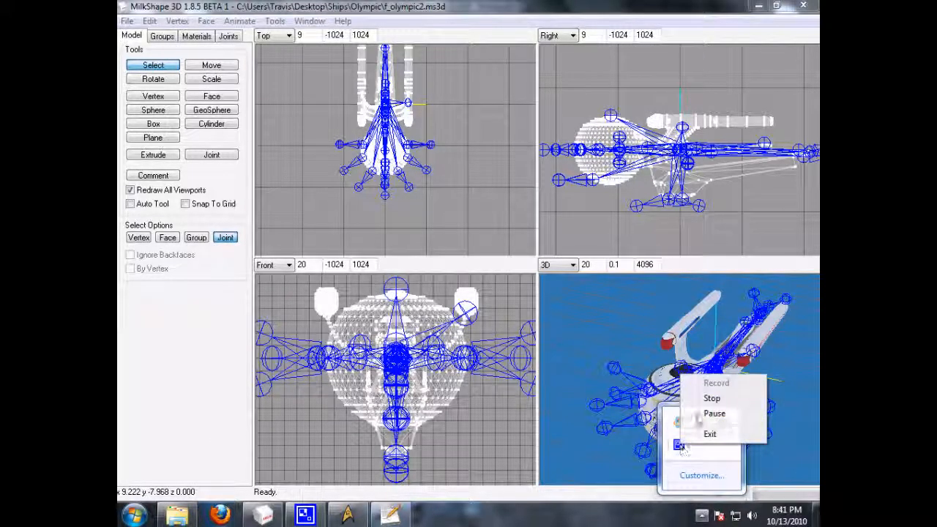